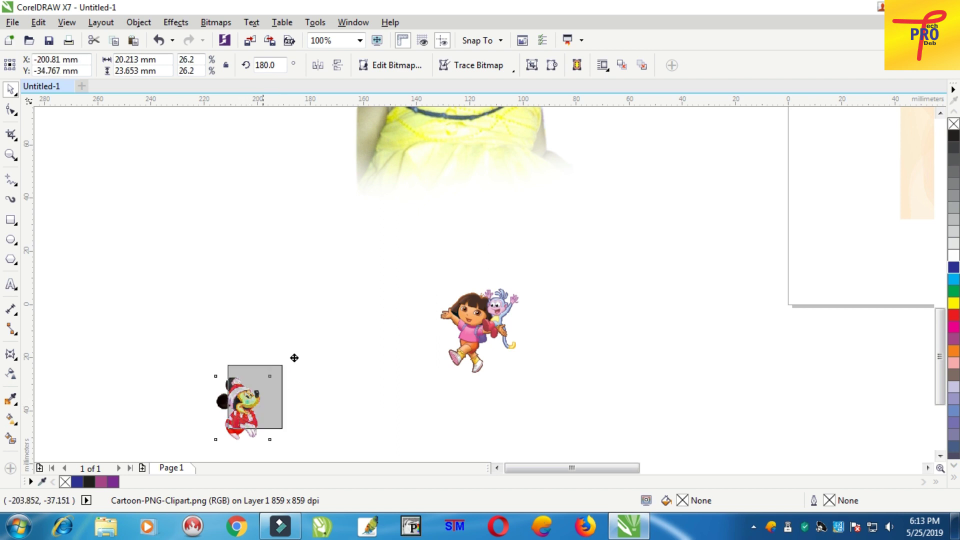
Examine the photos, cartoons, flowers and text laid out around the page, and the floral background image.
{"action": "scroll", "coordinate": [528, 288], "scroll_direction": "down", "scroll_amount": 5}
{"action": "scroll", "coordinate": [528, 288], "scroll_direction": "up", "scroll_amount": 3}
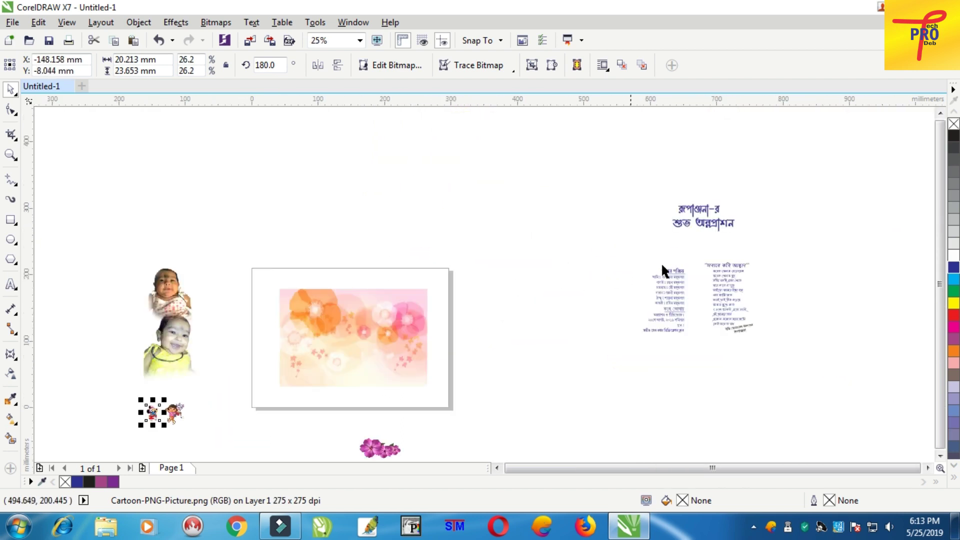
{"action": "scroll", "coordinate": [721, 237], "scroll_direction": "down", "scroll_amount": 3}
{"action": "scroll", "coordinate": [714, 253], "scroll_direction": "up", "scroll_amount": 3}
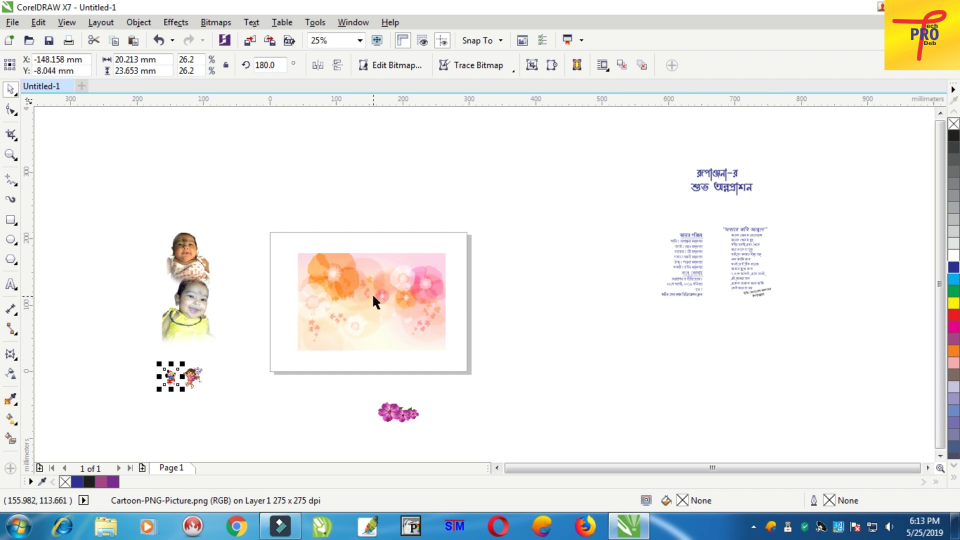
{"action": "scroll", "coordinate": [373, 293], "scroll_direction": "down", "scroll_amount": 1}
{"action": "scroll", "coordinate": [372, 293], "scroll_direction": "up", "scroll_amount": 3}
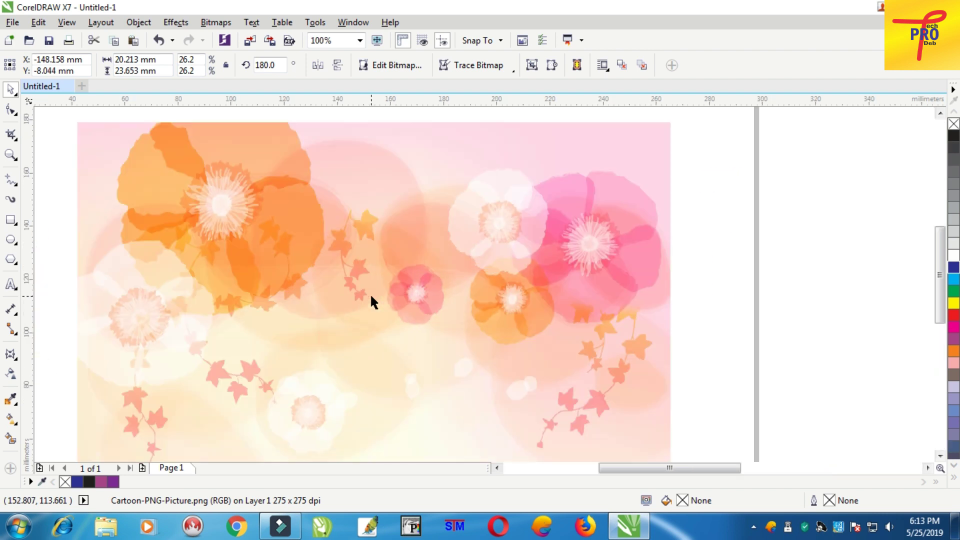
{"action": "scroll", "coordinate": [382, 303], "scroll_direction": "down", "scroll_amount": 2}
{"action": "scroll", "coordinate": [379, 304], "scroll_direction": "up", "scroll_amount": 1}
Move the floral background image slightly closer to the page's left edge.
{"action": "left_click", "coordinate": [379, 304]}
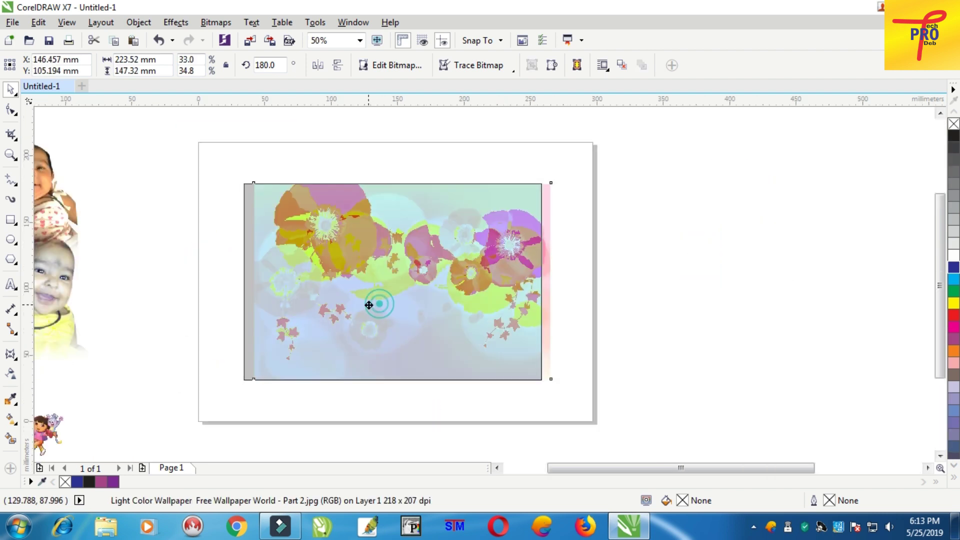
{"action": "left_click_drag", "start_coordinate": [368, 305], "coordinate": [366, 307]}
{"action": "left_click", "coordinate": [663, 260]}
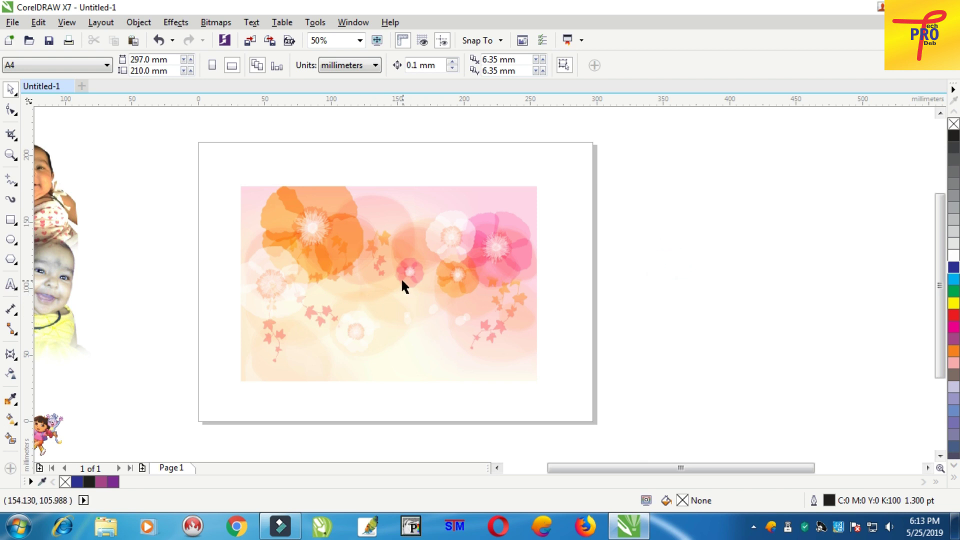
{"action": "left_click_drag", "start_coordinate": [402, 279], "coordinate": [397, 276]}
Draw a rectangle about 223.5 mm wide and 59 mm high across the lower part of the floral background.
{"action": "left_click", "coordinate": [11, 220]}
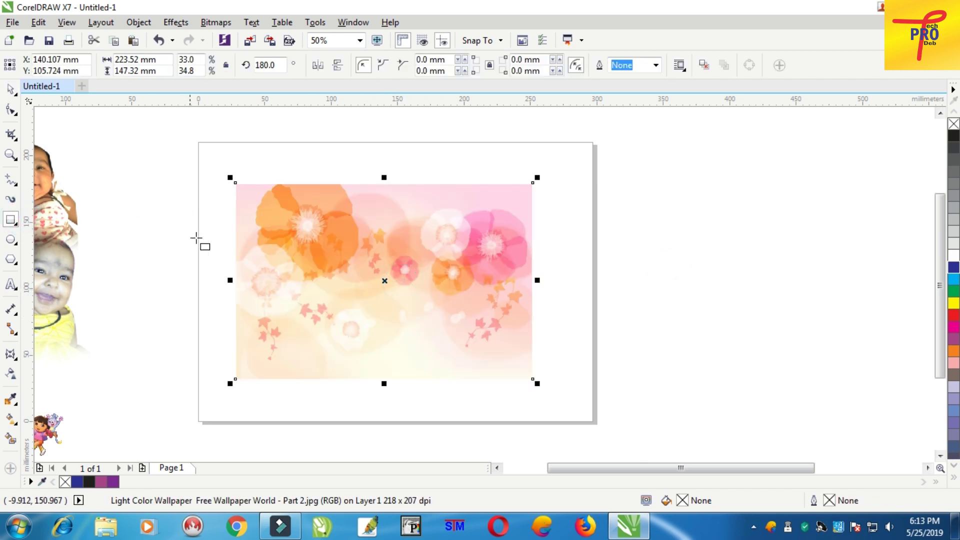
{"action": "left_click_drag", "start_coordinate": [236, 291], "coordinate": [533, 379]}
{"action": "scroll", "coordinate": [306, 321], "scroll_direction": "up", "scroll_amount": 1}
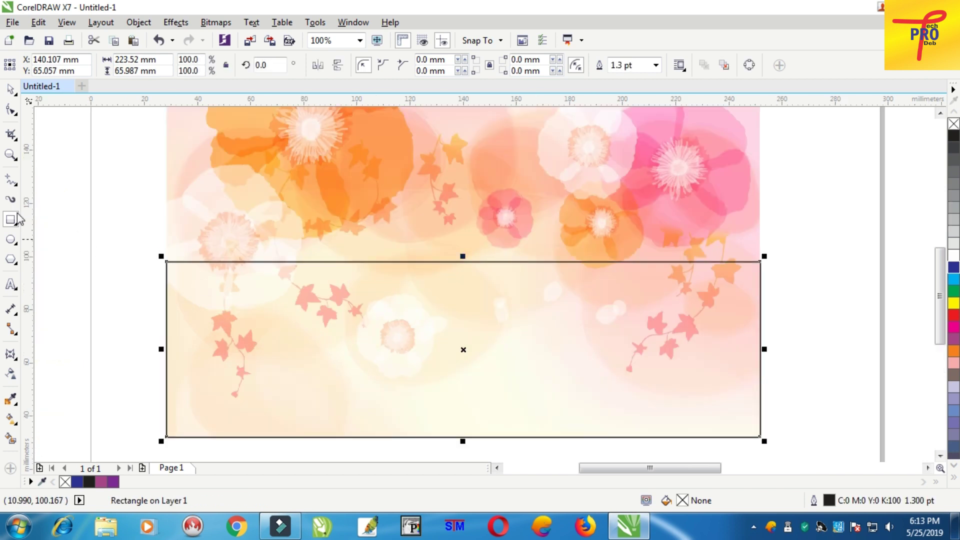
{"action": "left_click", "coordinate": [9, 91]}
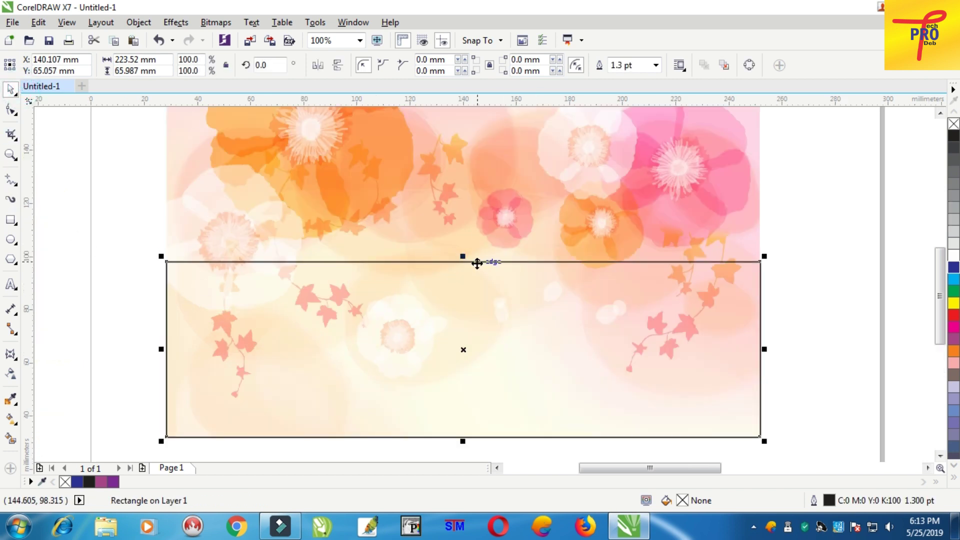
{"action": "left_click_drag", "start_coordinate": [466, 257], "coordinate": [466, 276]}
Convert the rectangle to curves and lower its top edge.
{"action": "right_click", "coordinate": [445, 279]}
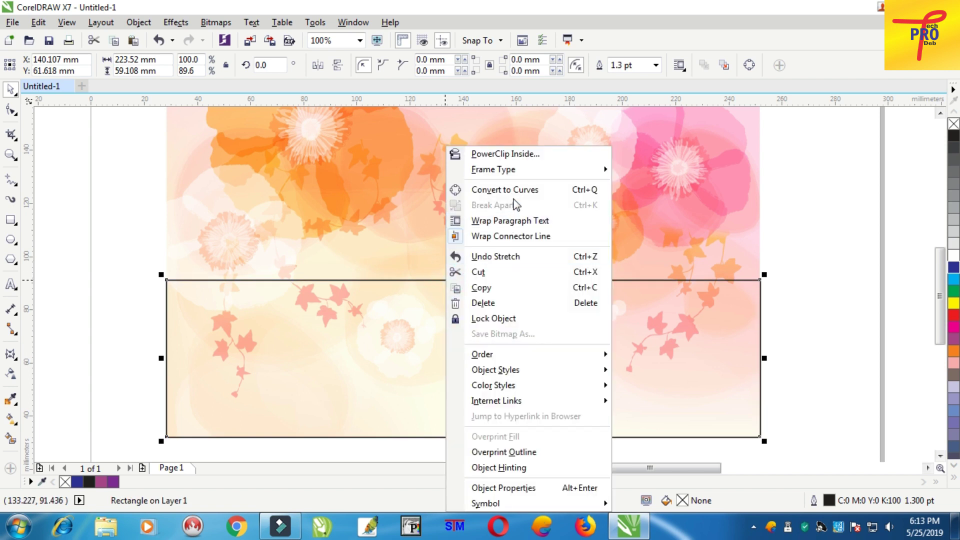
{"action": "left_click", "coordinate": [485, 190]}
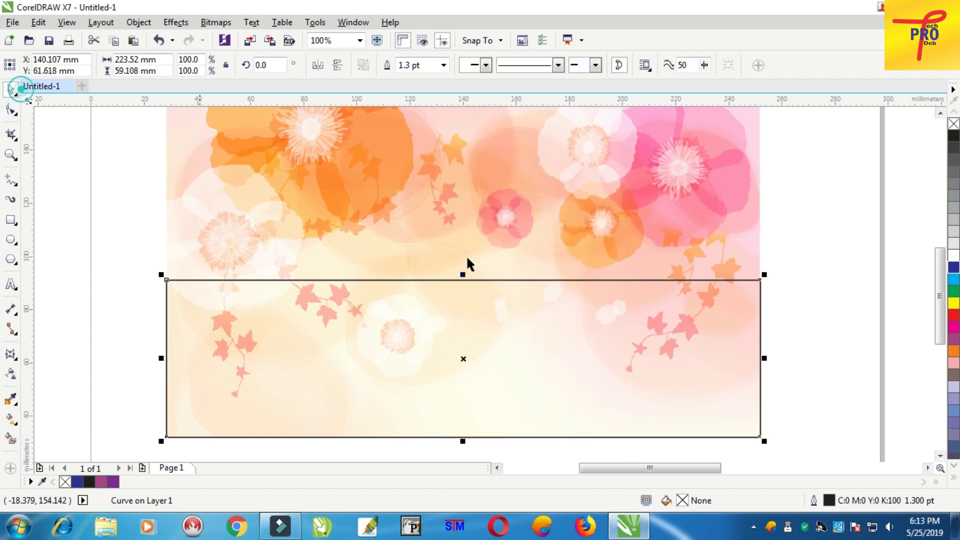
{"action": "left_click_drag", "start_coordinate": [464, 274], "coordinate": [463, 310]}
Bend the shape's top edge into an S-shaped wave, rising left and dipping right, and reduce its height to about 58.6 mm.
{"action": "left_click", "coordinate": [12, 114]}
{"action": "left_click", "coordinate": [422, 314]}
{"action": "left_click", "coordinate": [191, 66]}
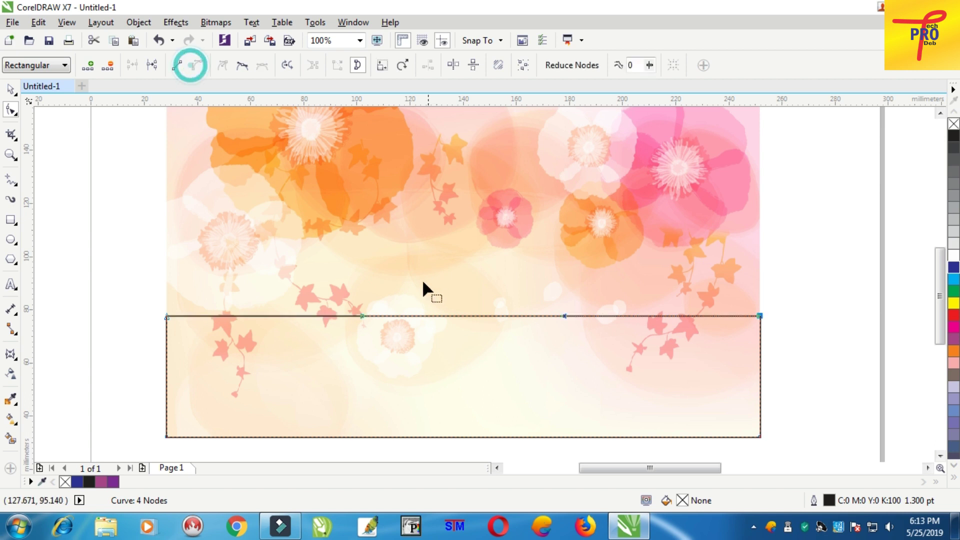
{"action": "left_click_drag", "start_coordinate": [411, 316], "coordinate": [413, 270]}
{"action": "left_click", "coordinate": [760, 315]}
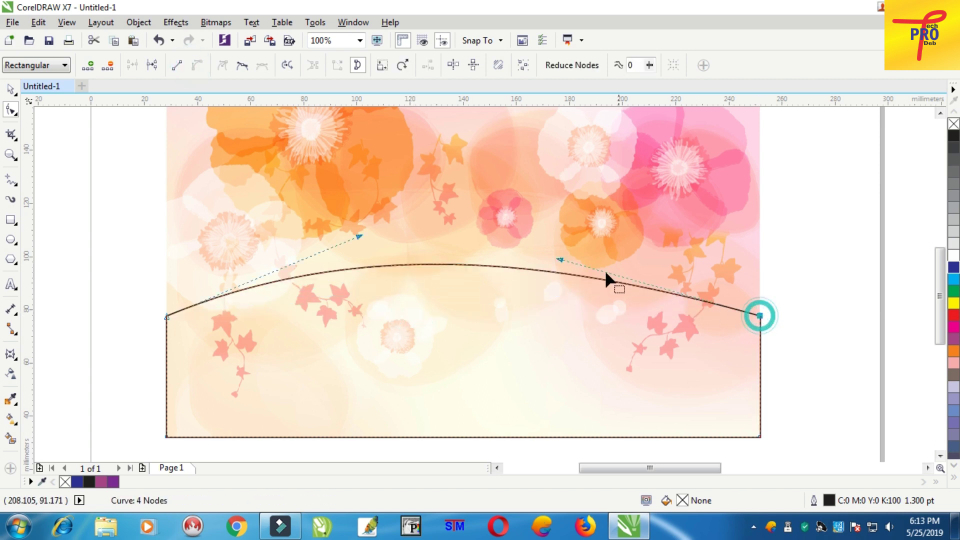
{"action": "left_click_drag", "start_coordinate": [560, 259], "coordinate": [549, 428]}
{"action": "left_click_drag", "start_coordinate": [360, 237], "coordinate": [370, 185]}
{"action": "left_click", "coordinate": [10, 89]}
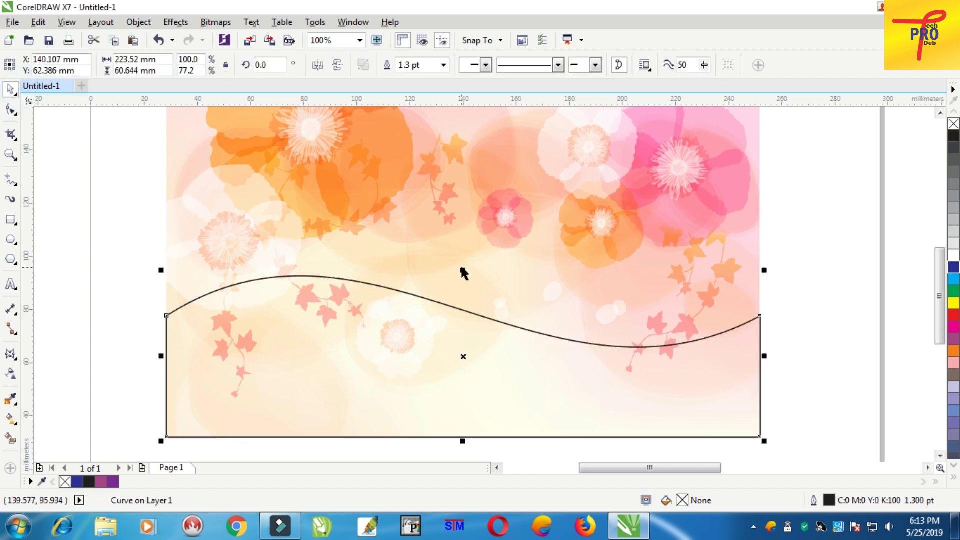
{"action": "left_click_drag", "start_coordinate": [462, 270], "coordinate": [463, 275]}
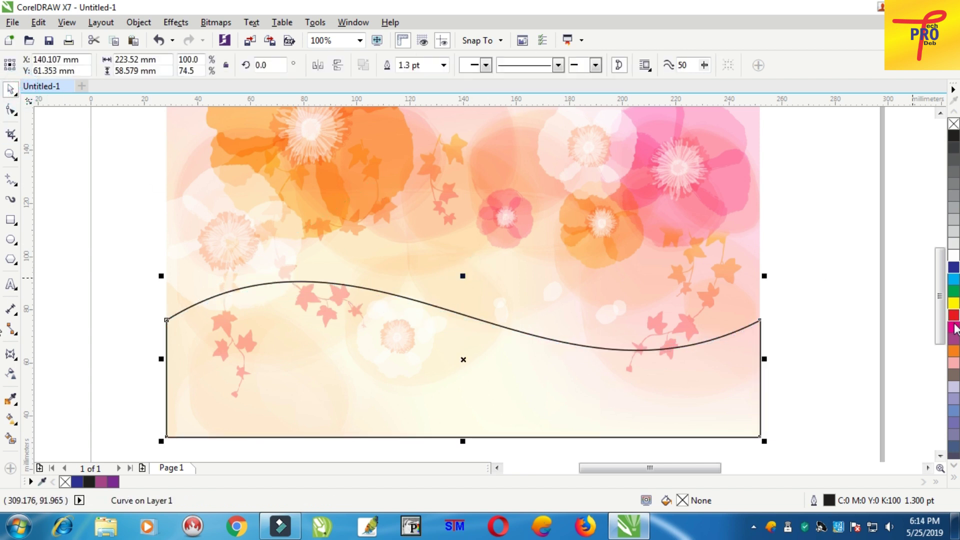
Fill the wave shape with magenta and remove its outline.
{"action": "left_click", "coordinate": [953, 327]}
{"action": "right_click", "coordinate": [953, 124]}
{"action": "left_click", "coordinate": [837, 242]}
{"action": "left_click", "coordinate": [416, 399]}
{"action": "scroll", "coordinate": [430, 415], "scroll_direction": "down", "scroll_amount": 2}
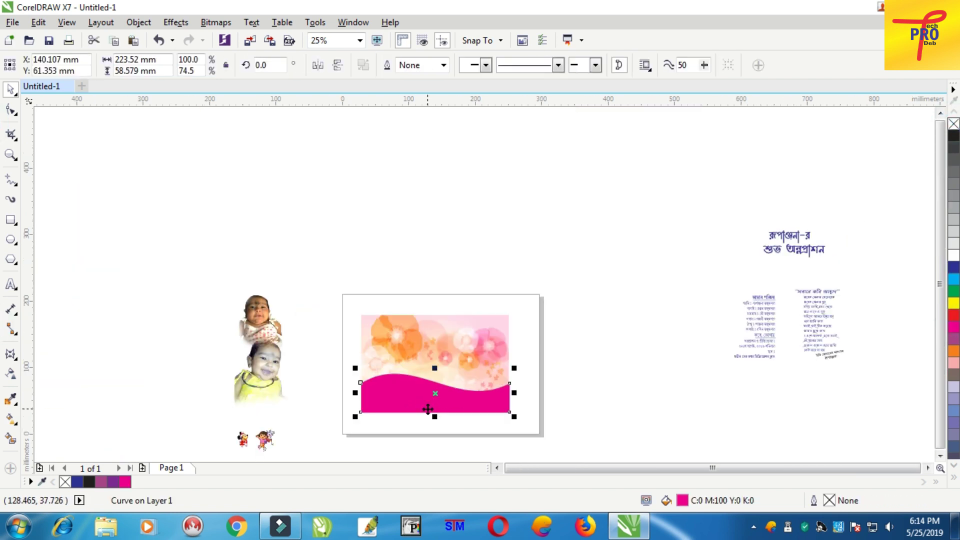
{"action": "scroll", "coordinate": [427, 409], "scroll_direction": "up", "scroll_amount": 2}
{"action": "left_click", "coordinate": [770, 331]}
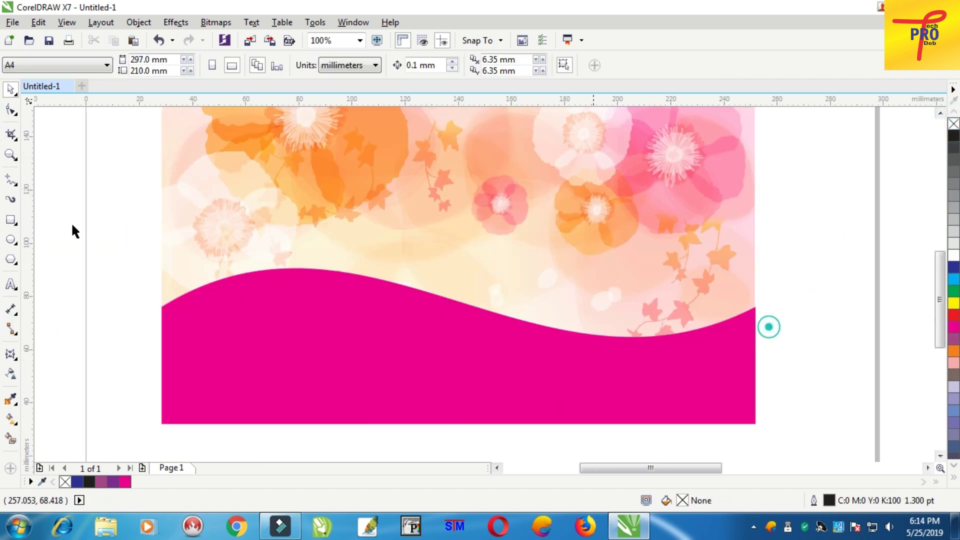
Draw a narrow vertical rectangle about 6 mm wide and 60 mm high near the left end of the magenta wave.
{"action": "left_click", "coordinate": [11, 224]}
{"action": "left_click_drag", "start_coordinate": [175, 269], "coordinate": [192, 429]}
{"action": "left_click", "coordinate": [11, 90]}
{"action": "scroll", "coordinate": [177, 345], "scroll_direction": "up", "scroll_amount": 1}
{"action": "scroll", "coordinate": [155, 295], "scroll_direction": "down", "scroll_amount": 2}
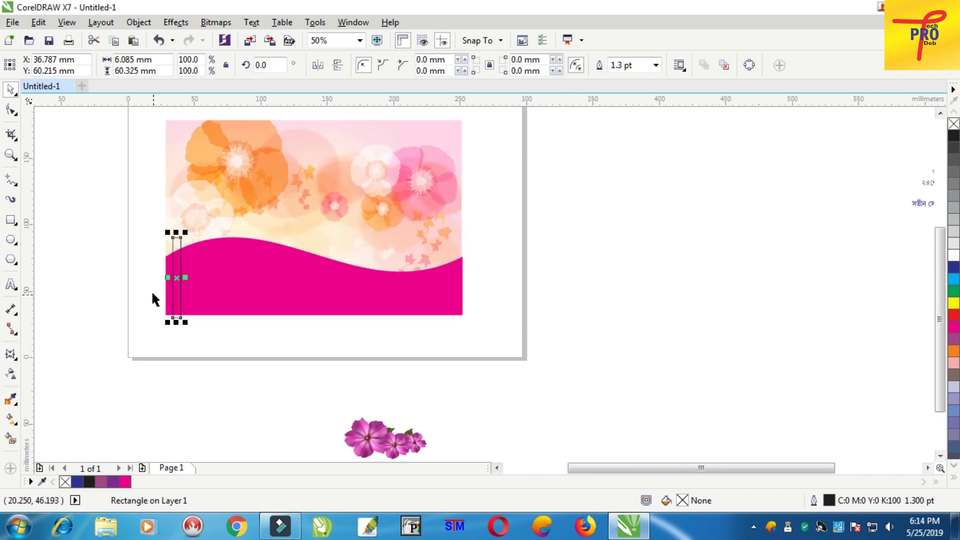
{"action": "scroll", "coordinate": [153, 288], "scroll_direction": "up", "scroll_amount": 1}
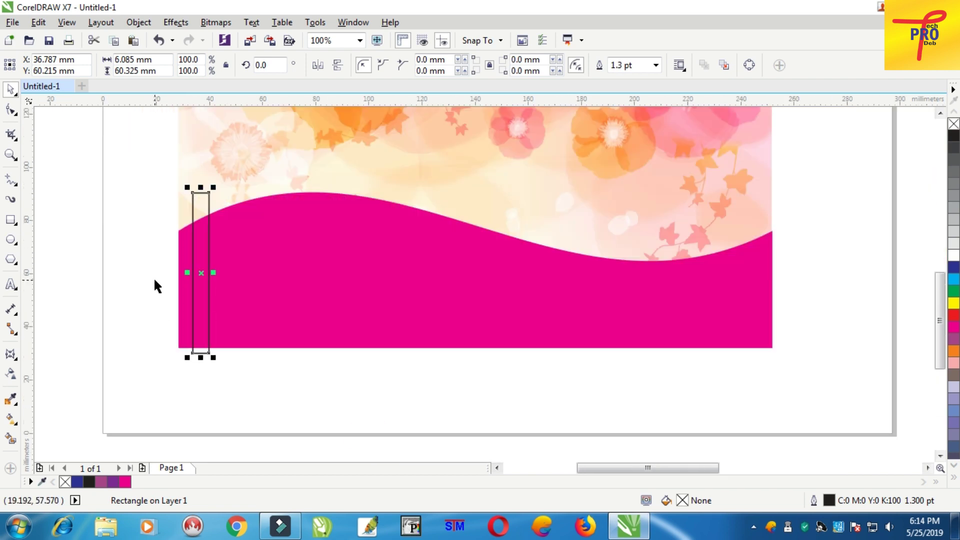
Fill the narrow rectangle with orange and remove its outline.
{"action": "left_click", "coordinate": [952, 352]}
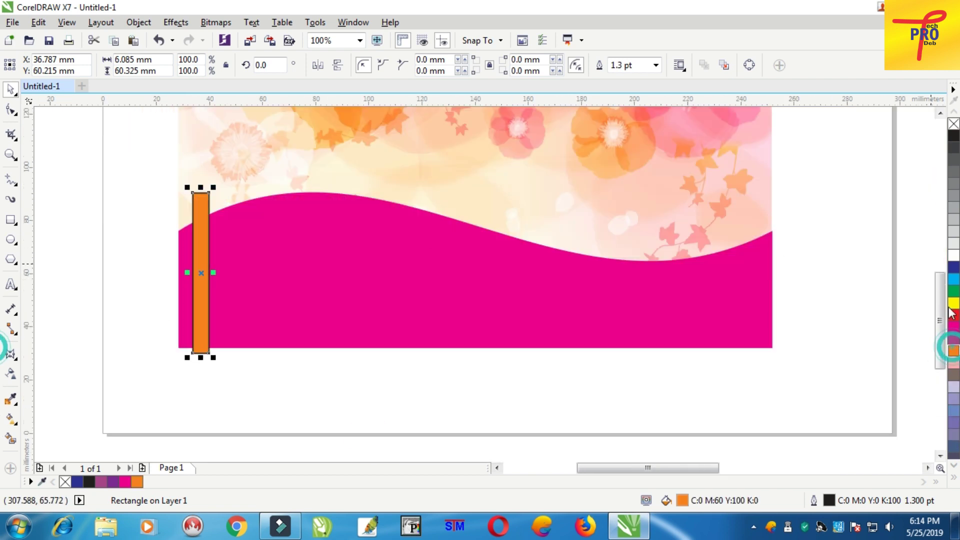
{"action": "right_click", "coordinate": [954, 125]}
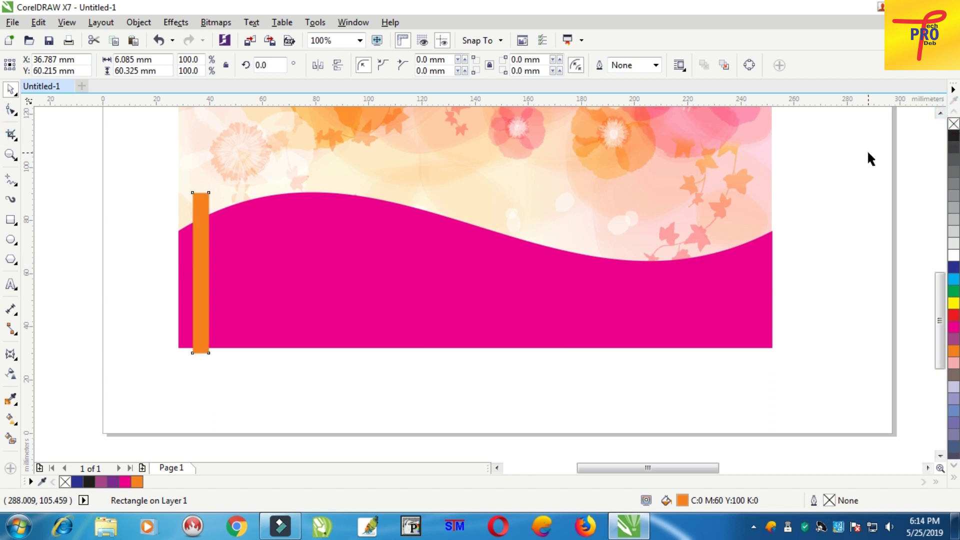
{"action": "key", "text": "Escape"}
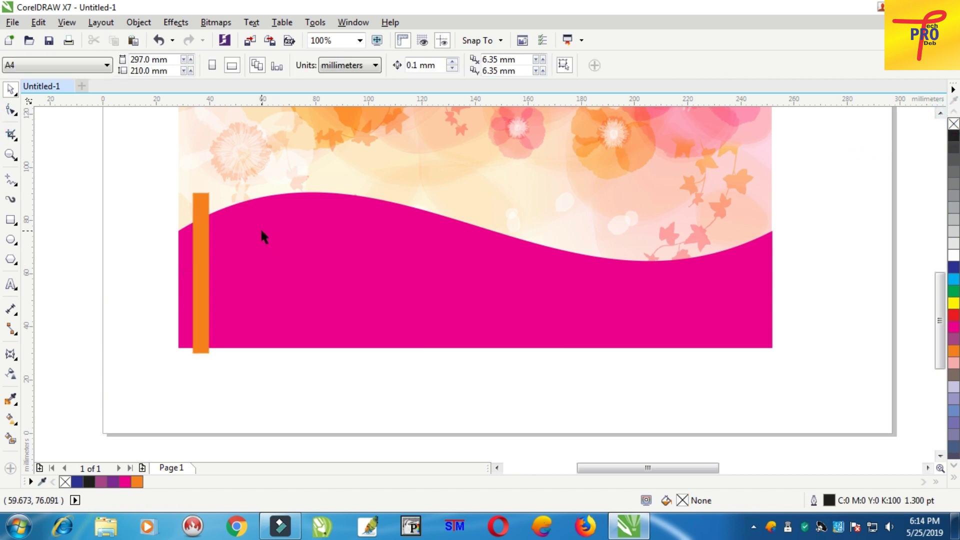
Duplicate the orange stripe 17 times across the magenta wave with a relative horizontal offset of 12 mm.
{"action": "key", "text": "alt+F7"}
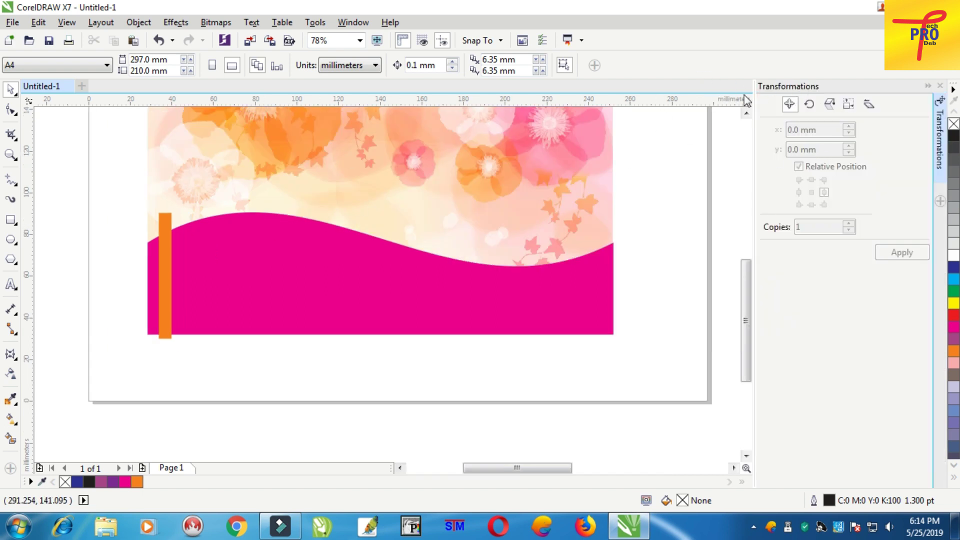
{"action": "left_click", "coordinate": [168, 230]}
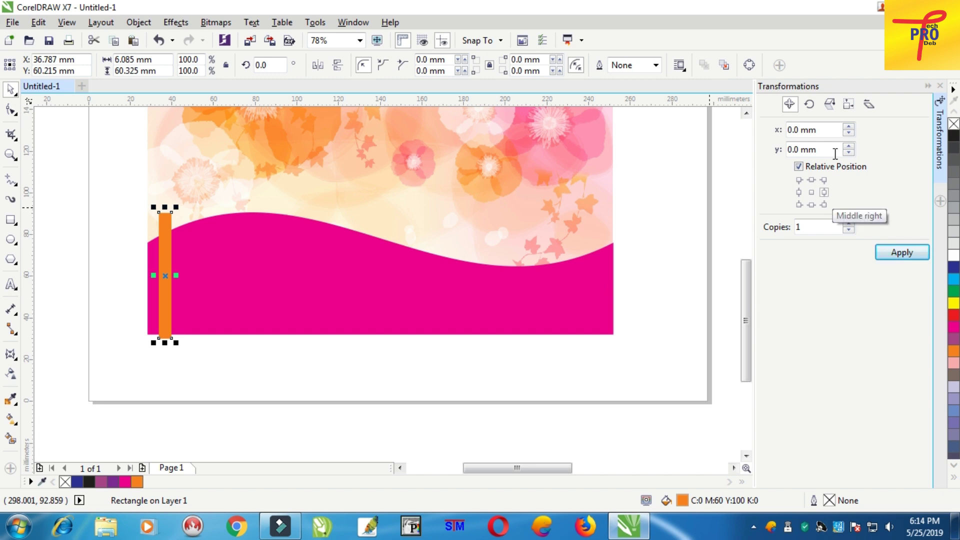
{"action": "left_click", "coordinate": [825, 130]}
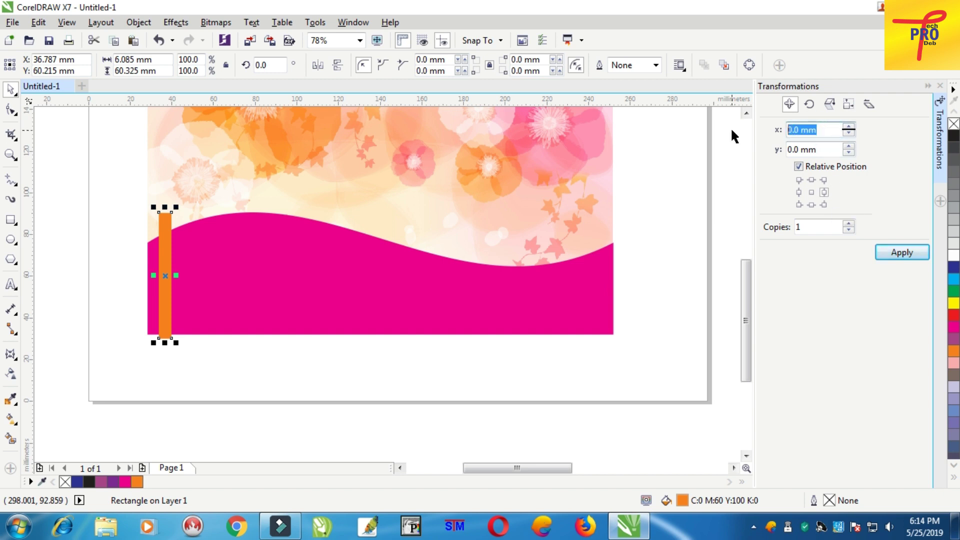
{"action": "type", "text": "12"}
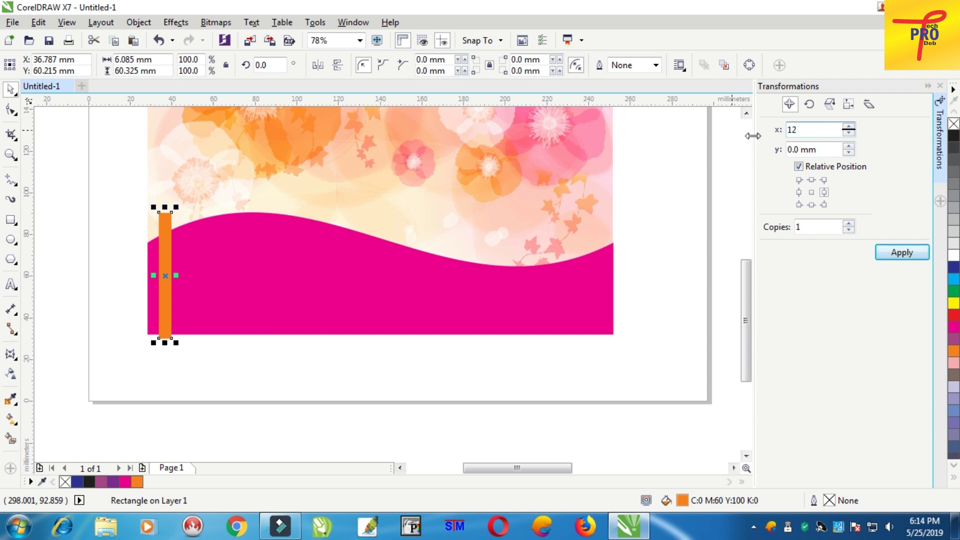
{"action": "left_click", "coordinate": [898, 254]}
{"action": "left_click", "coordinate": [899, 254]}
{"action": "left_click", "coordinate": [899, 254]}
{"action": "left_click", "coordinate": [898, 254]}
{"action": "triple_click", "coordinate": [898, 254]}
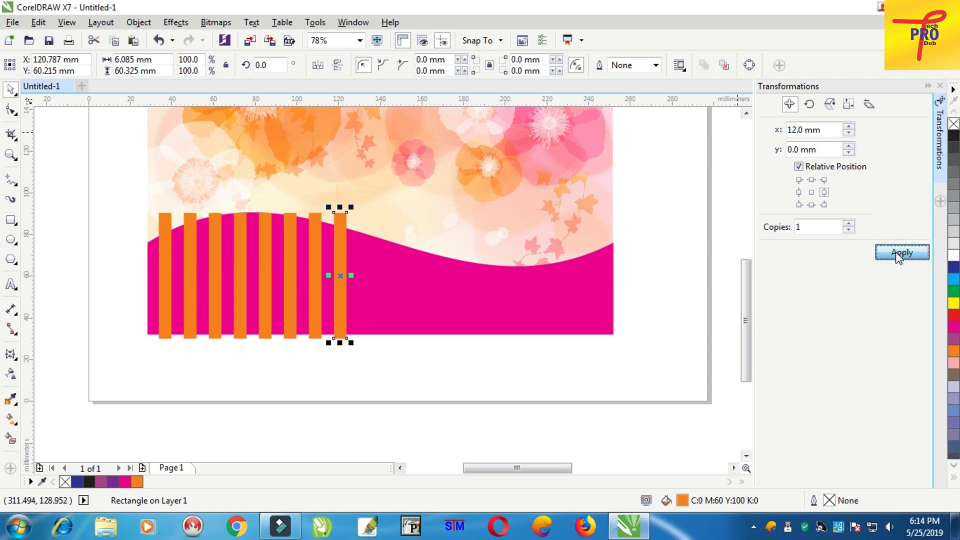
{"action": "double_click", "coordinate": [898, 253]}
{"action": "triple_click", "coordinate": [899, 253]}
{"action": "double_click", "coordinate": [899, 253]}
{"action": "double_click", "coordinate": [899, 253]}
{"action": "left_click", "coordinate": [898, 254]}
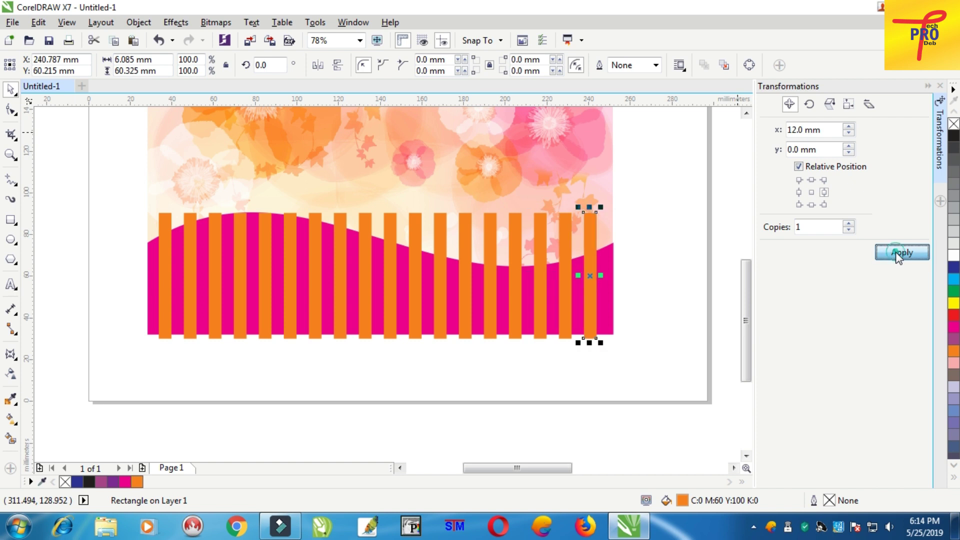
{"action": "left_click", "coordinate": [941, 86]}
Group the 18 orange stripes and intersect the group with the magenta wave.
{"action": "scroll", "coordinate": [821, 185], "scroll_direction": "up", "scroll_amount": 1}
{"action": "left_click_drag", "start_coordinate": [855, 140], "coordinate": [184, 405]}
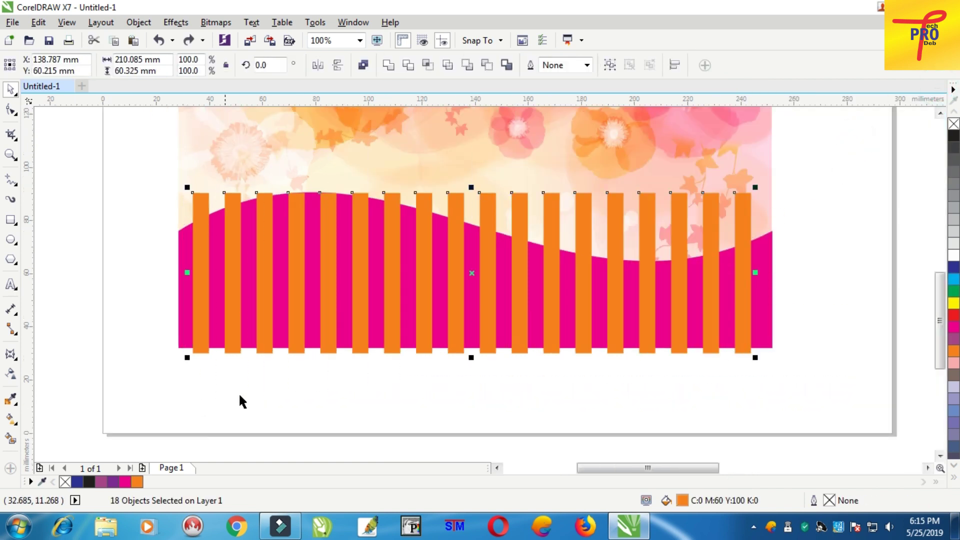
{"action": "key", "text": "ctrl+g"}
{"action": "left_click_drag", "start_coordinate": [857, 141], "coordinate": [148, 386]}
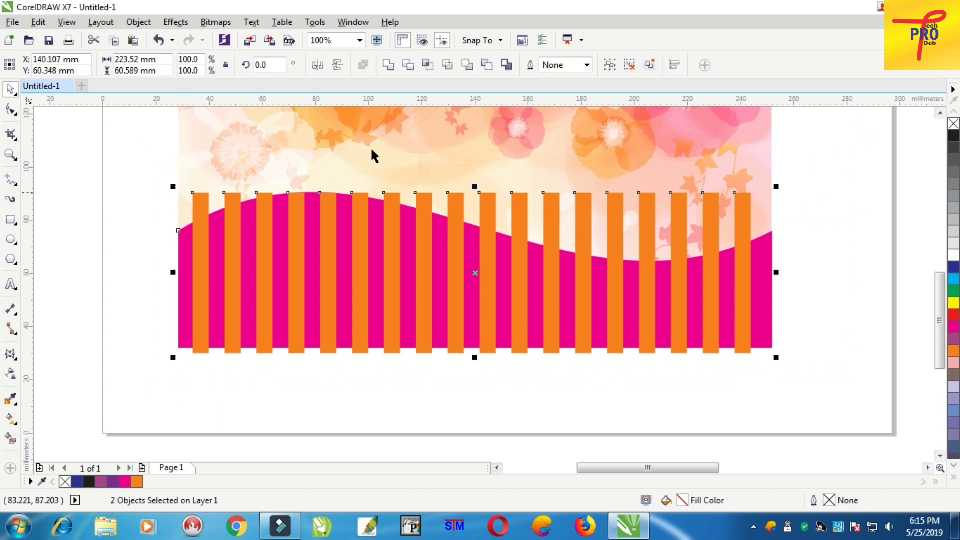
{"action": "left_click", "coordinate": [427, 67]}
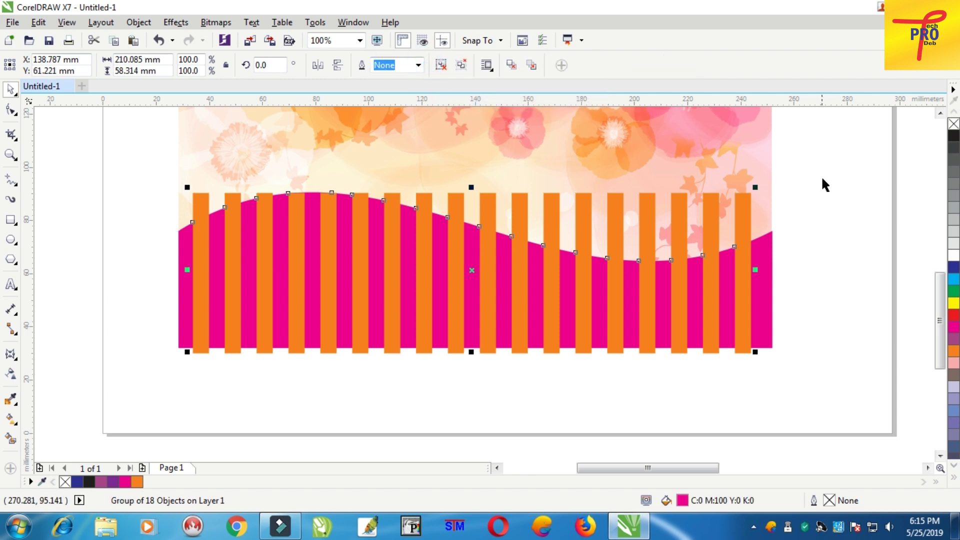
Pull the original uncut orange stripe group aside and delete it.
{"action": "left_click", "coordinate": [858, 145]}
{"action": "left_click_drag", "start_coordinate": [740, 202], "coordinate": [526, 184]}
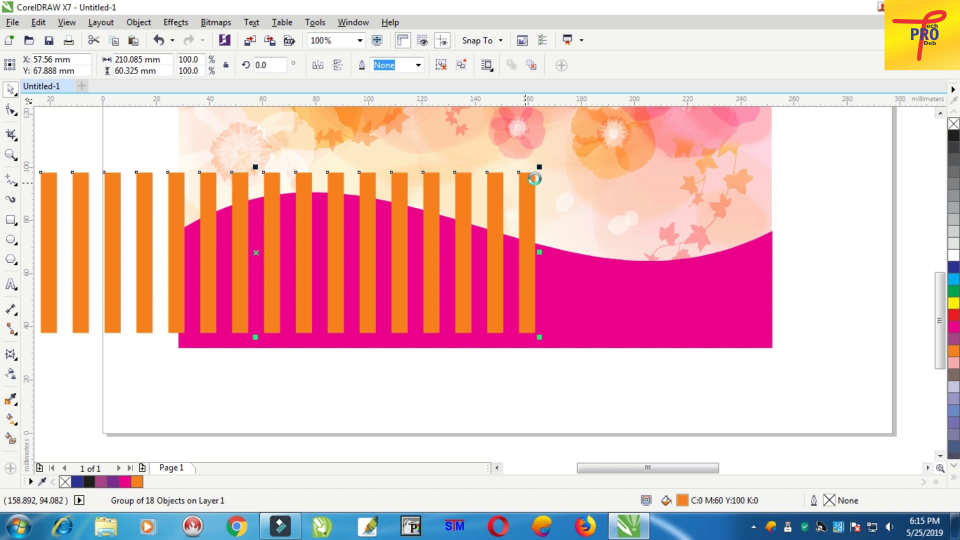
{"action": "key", "text": "Delete"}
Fill the intersected stripe group with orange and lower its top to a height of about 45.6 mm.
{"action": "left_click", "coordinate": [733, 274]}
{"action": "left_click_drag", "start_coordinate": [706, 305], "coordinate": [617, 359]}
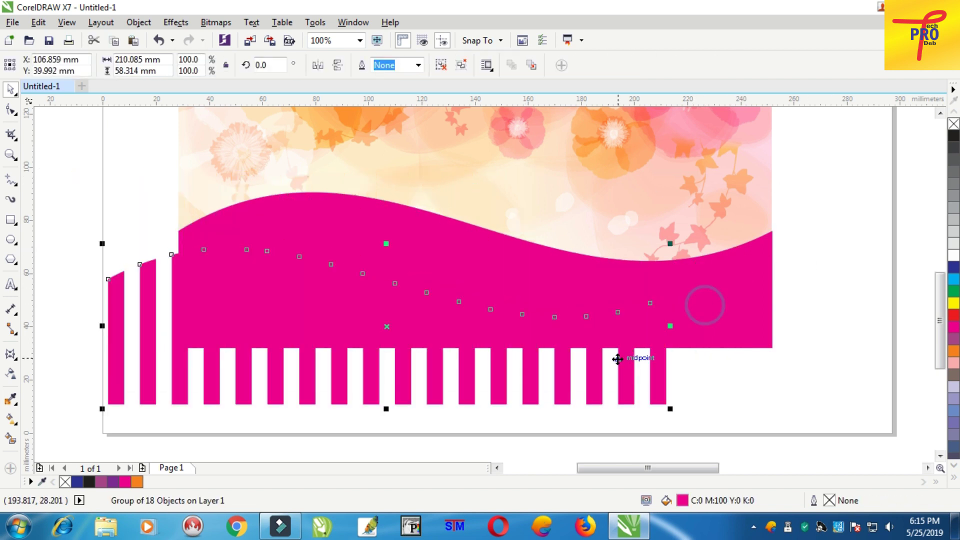
{"action": "key", "text": "ctrl+z"}
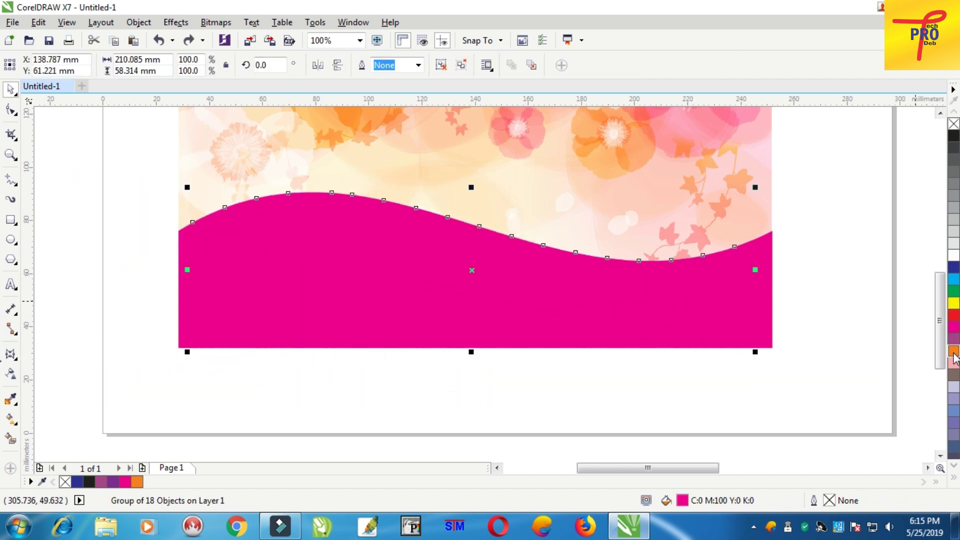
{"action": "left_click", "coordinate": [954, 351]}
{"action": "scroll", "coordinate": [457, 240], "scroll_direction": "up", "scroll_amount": 1}
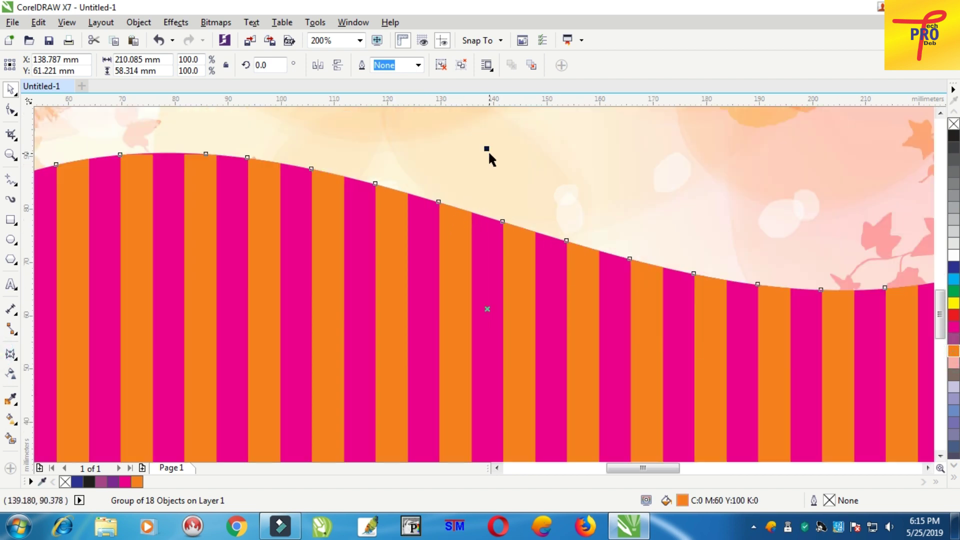
{"action": "left_click_drag", "start_coordinate": [488, 149], "coordinate": [489, 215]}
{"action": "scroll", "coordinate": [491, 222], "scroll_direction": "down", "scroll_amount": 1}
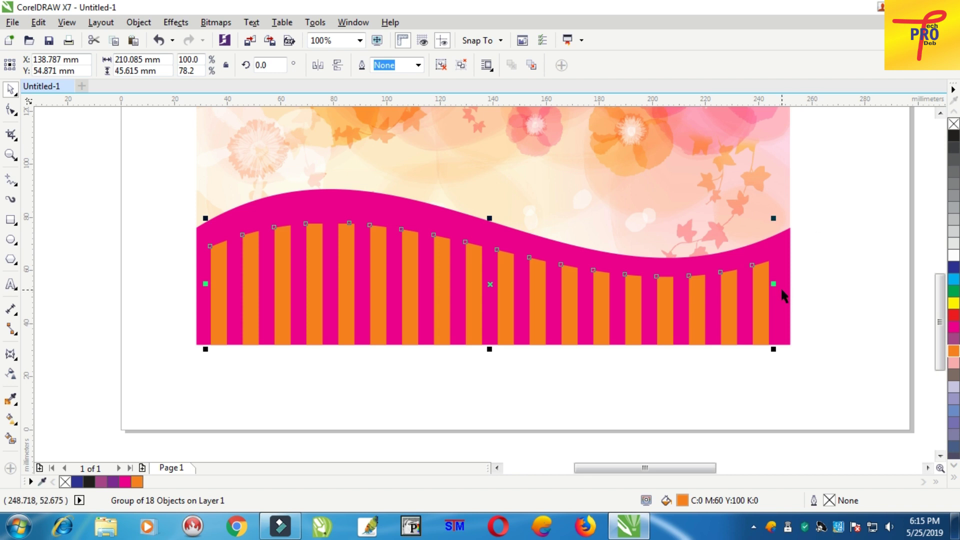
Widen the orange stripe group to about 211.8 mm, extending it toward the wave's right edge.
{"action": "scroll", "coordinate": [781, 290], "scroll_direction": "up", "scroll_amount": 2}
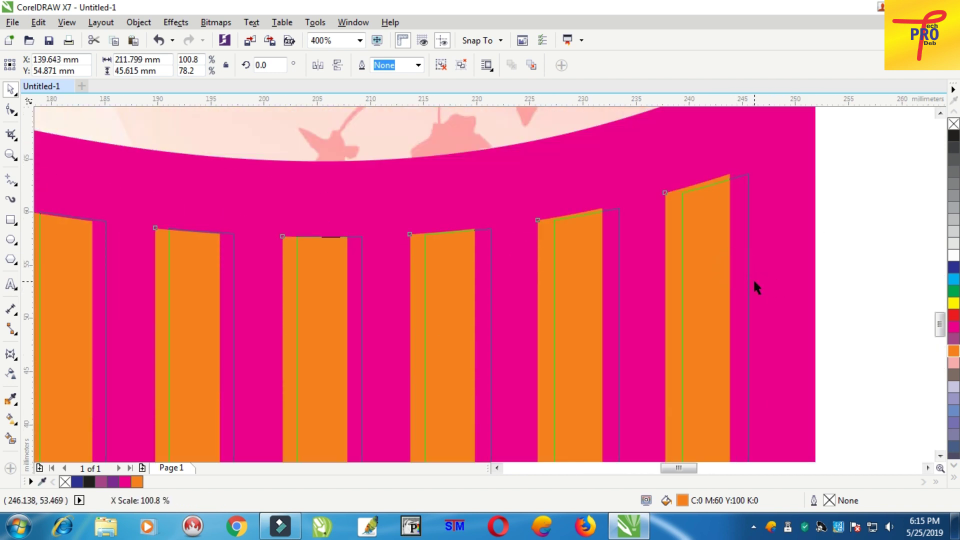
{"action": "scroll", "coordinate": [754, 280], "scroll_direction": "down", "scroll_amount": 3}
{"action": "left_click", "coordinate": [850, 245]}
{"action": "scroll", "coordinate": [411, 319], "scroll_direction": "down", "scroll_amount": 2}
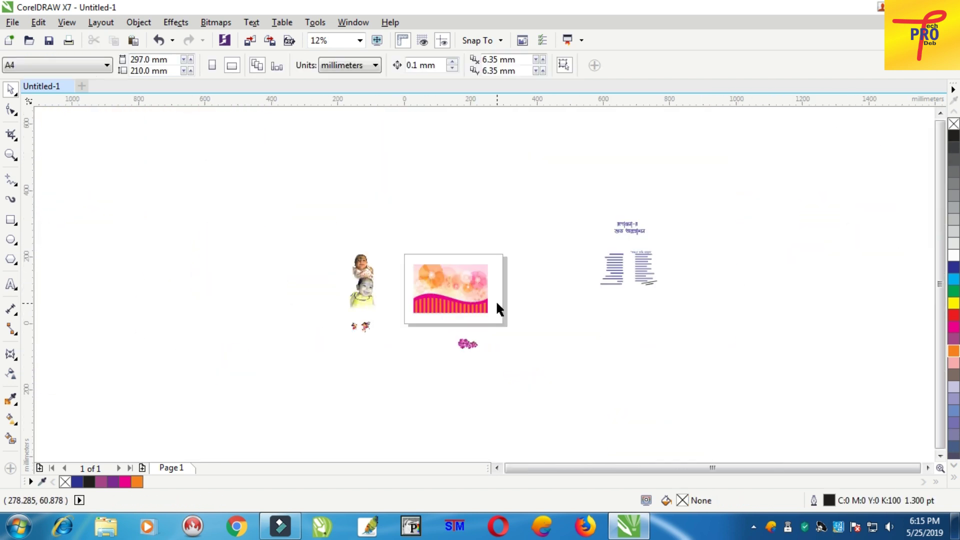
Move the two lines of title text from the pasteboard to the area just below the card's striped wave.
{"action": "scroll", "coordinate": [614, 235], "scroll_direction": "up", "scroll_amount": 1}
{"action": "left_click_drag", "start_coordinate": [631, 211], "coordinate": [631, 211]}
{"action": "left_click_drag", "start_coordinate": [710, 180], "coordinate": [304, 367]}
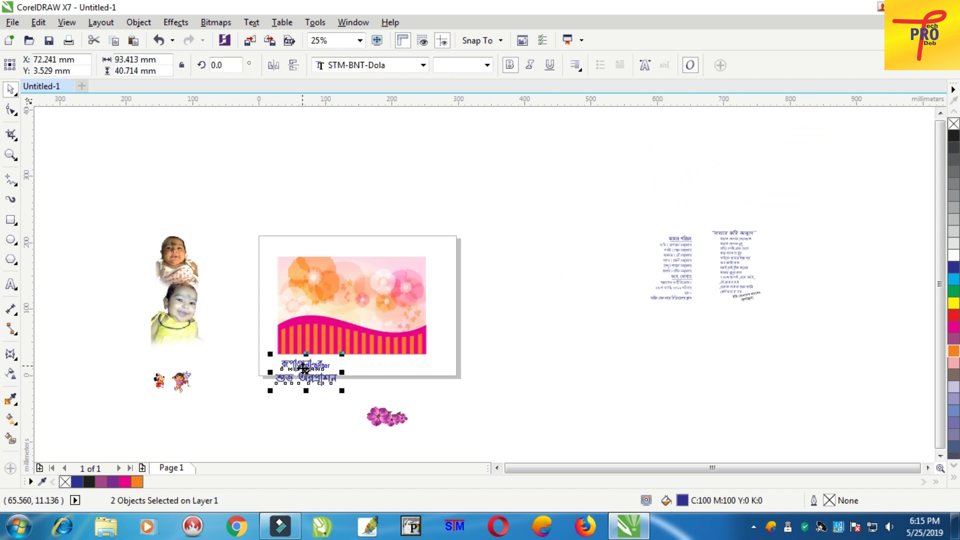
{"action": "scroll", "coordinate": [305, 368], "scroll_direction": "up", "scroll_amount": 2}
Place the "শুভ অন্নপ্রাশন" line over the left part of the striped wave and bring it to the front.
{"action": "left_click", "coordinate": [502, 373]}
{"action": "left_click_drag", "start_coordinate": [341, 412], "coordinate": [378, 255]}
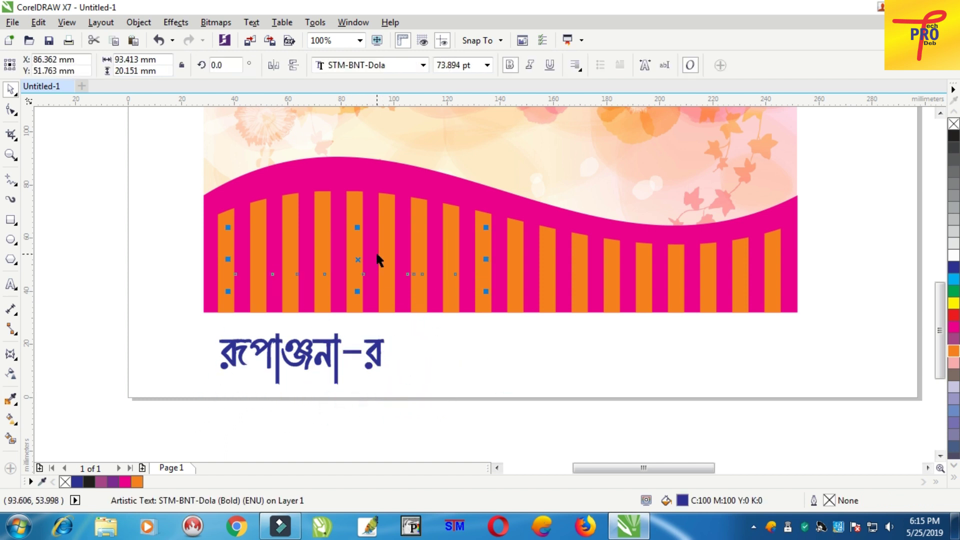
{"action": "key", "text": "shift+Page_Up"}
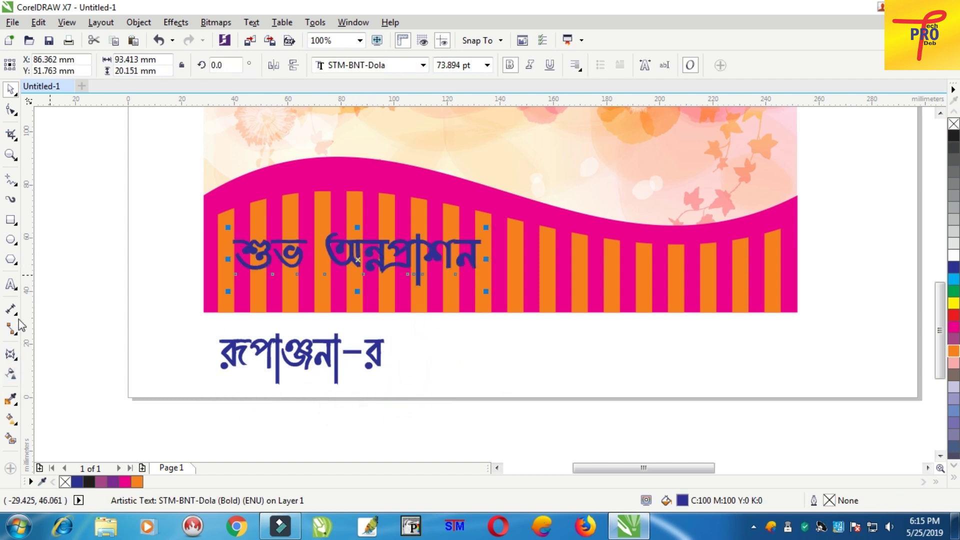
Try bending the "শুভ অন্নপ্রাশন" text downward at its lower middle with a straight-line envelope, and undo the attempts.
{"action": "left_click", "coordinate": [11, 355]}
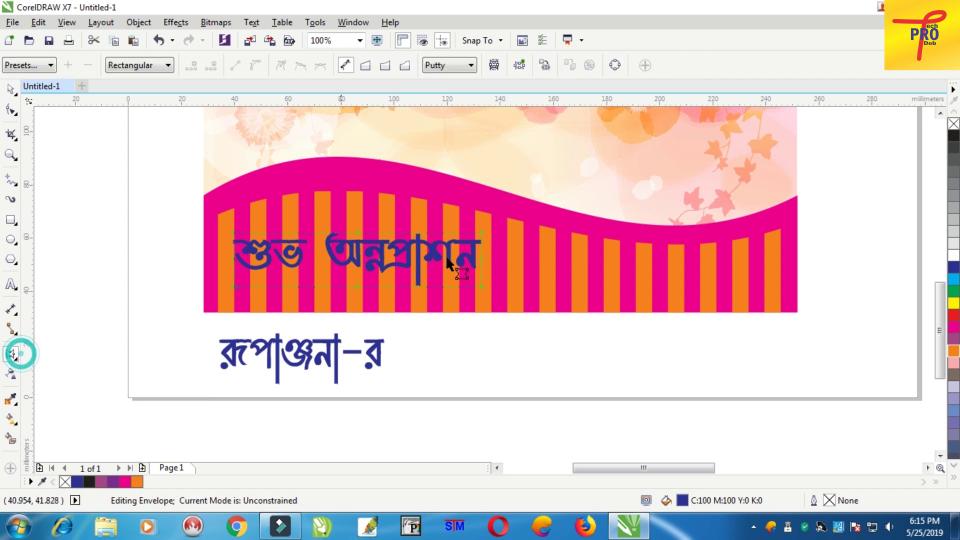
{"action": "left_click", "coordinate": [368, 65]}
{"action": "left_click_drag", "start_coordinate": [356, 284], "coordinate": [357, 316]}
{"action": "key", "text": "ctrl+z"}
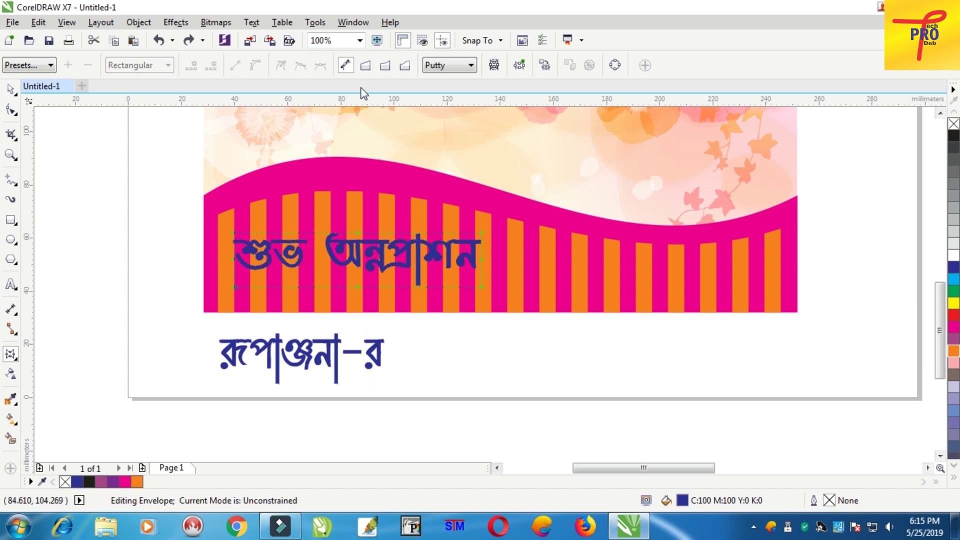
{"action": "left_click", "coordinate": [366, 65]}
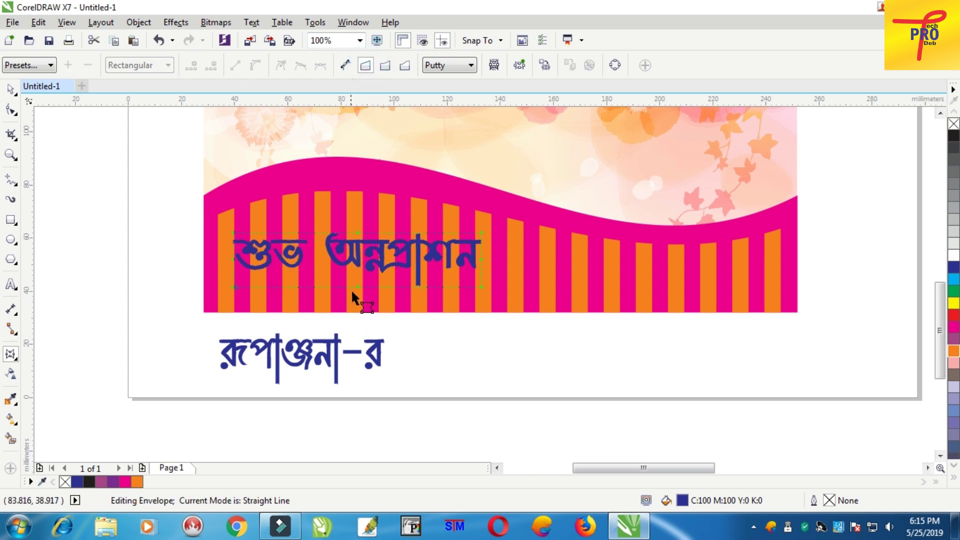
{"action": "left_click_drag", "start_coordinate": [358, 283], "coordinate": [357, 314]}
{"action": "key", "text": "ctrl+z"}
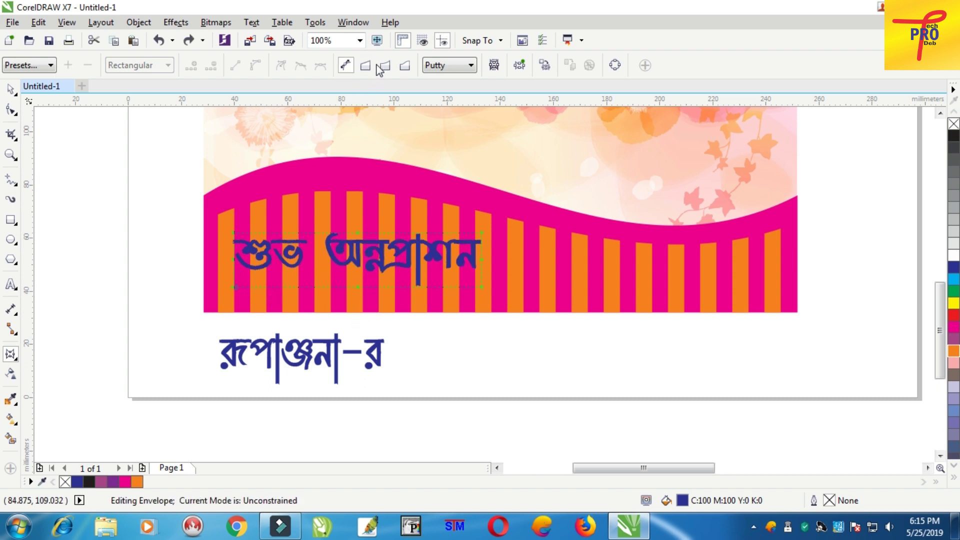
Bend the "শুভ অন্নপ্রাশন" text downward in the middle with a single-arc envelope.
{"action": "left_click", "coordinate": [385, 66]}
{"action": "left_click_drag", "start_coordinate": [358, 285], "coordinate": [358, 322]}
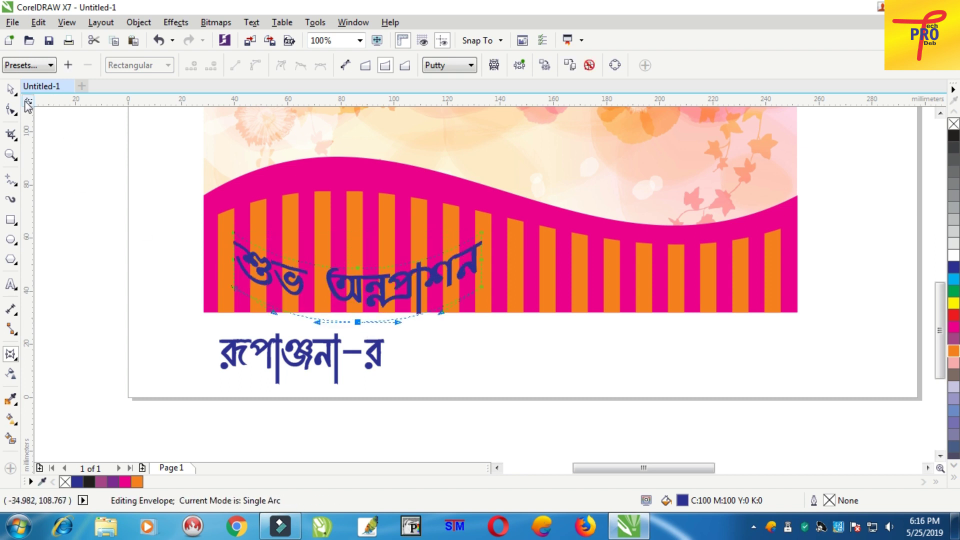
{"action": "left_click", "coordinate": [10, 89]}
Move the child's name line above the curved text, fill it with magenta and bring it to the front.
{"action": "left_click", "coordinate": [161, 365]}
{"action": "left_click_drag", "start_coordinate": [281, 355], "coordinate": [340, 220]}
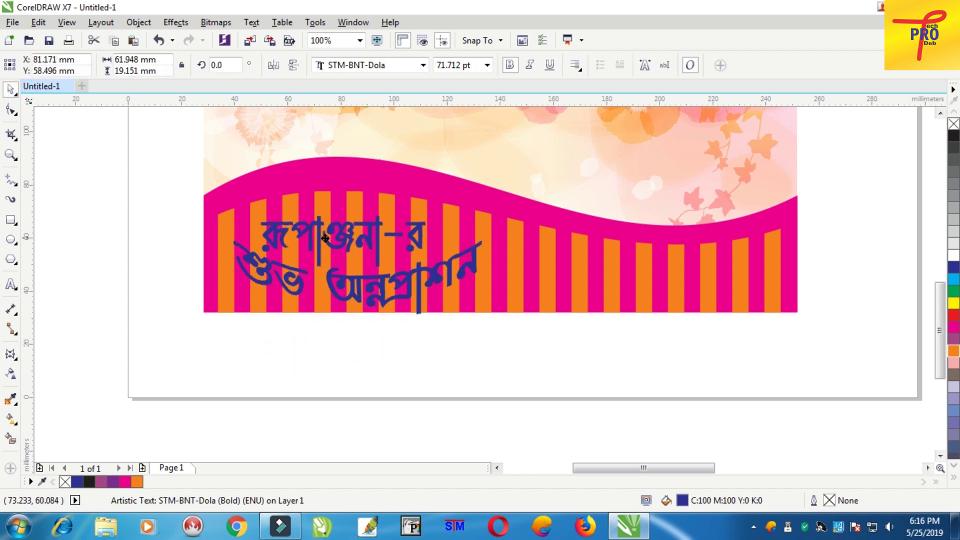
{"action": "left_click", "coordinate": [128, 483]}
{"action": "key", "text": "shift+Page_Up"}
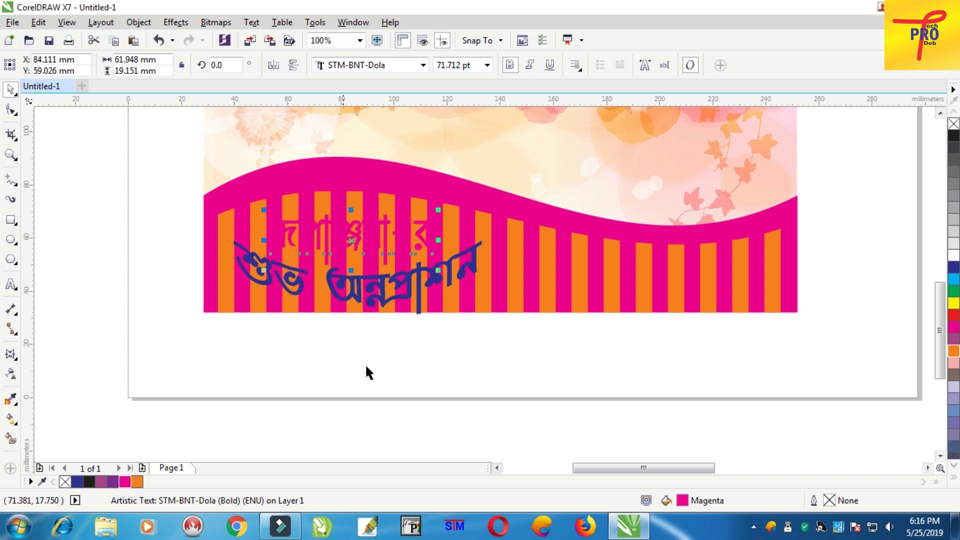
Move both title lines off the striped wave to the blank area below the card.
{"action": "left_click_drag", "start_coordinate": [194, 170], "coordinate": [495, 327]}
{"action": "scroll", "coordinate": [351, 336], "scroll_direction": "down", "scroll_amount": 1}
{"action": "left_click_drag", "start_coordinate": [349, 318], "coordinate": [350, 374]}
{"action": "scroll", "coordinate": [350, 374], "scroll_direction": "up", "scroll_amount": 1}
Align the name line and the curved "শুভ অন্নপ্রাশন" line to a common vertical centre axis.
{"action": "left_click", "coordinate": [313, 413]}
{"action": "left_click", "coordinate": [343, 330]}
{"action": "left_click", "coordinate": [548, 417]}
{"action": "left_click_drag", "start_coordinate": [533, 447], "coordinate": [170, 283]}
{"action": "key", "text": "c"}
Group the two title lines and move the group back onto the left part of the striped wave.
{"action": "left_click", "coordinate": [554, 329]}
{"action": "left_click_drag", "start_coordinate": [525, 433], "coordinate": [220, 304]}
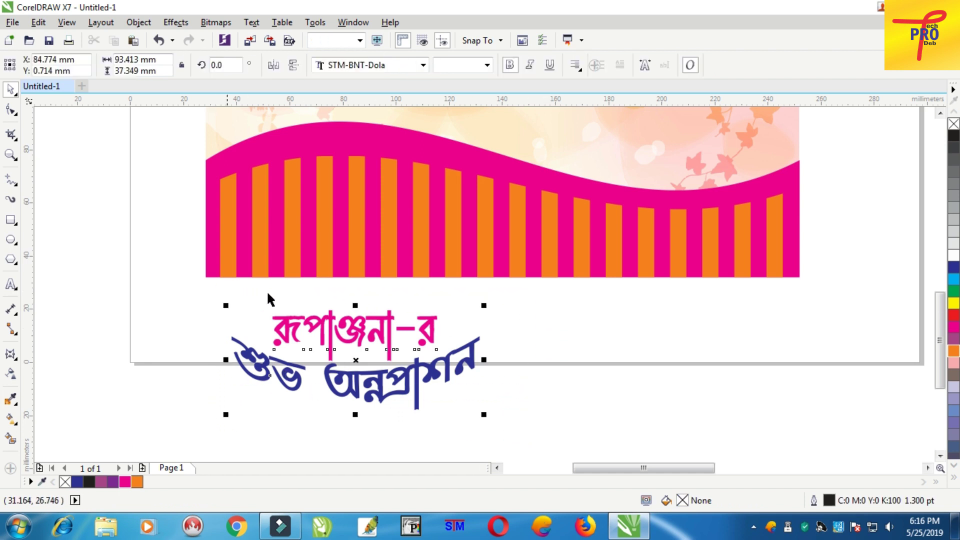
{"action": "right_click", "coordinate": [329, 321]}
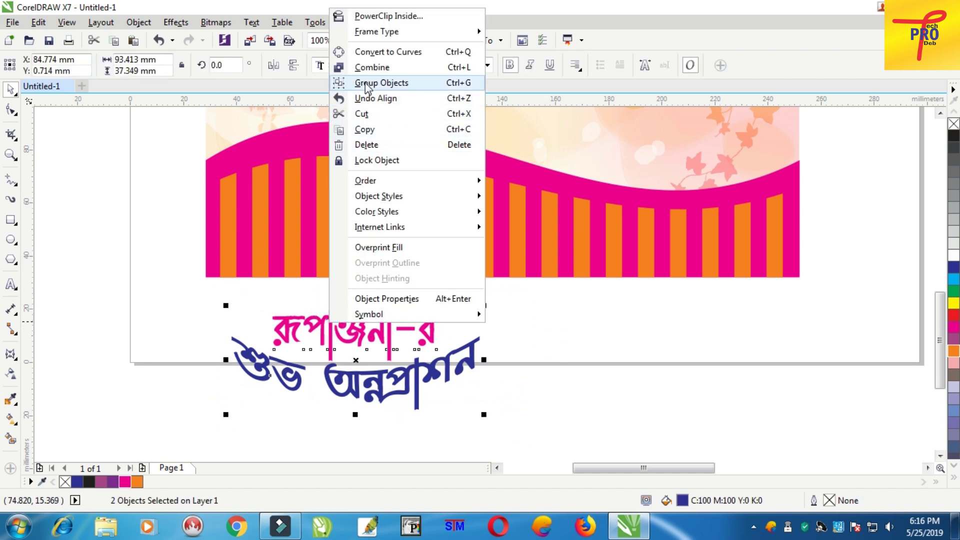
{"action": "left_click", "coordinate": [408, 85]}
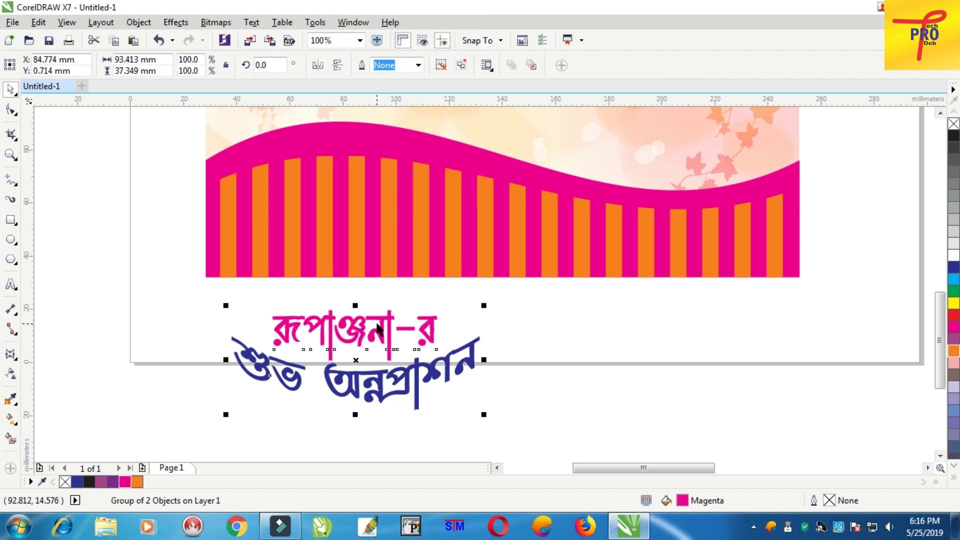
{"action": "scroll", "coordinate": [385, 350], "scroll_direction": "down", "scroll_amount": 2}
{"action": "left_click_drag", "start_coordinate": [381, 361], "coordinate": [382, 294]}
{"action": "scroll", "coordinate": [377, 295], "scroll_direction": "up", "scroll_amount": 2}
Copy the title group and give the original a white fill with a 3-point white outline.
{"action": "right_click", "coordinate": [382, 293]}
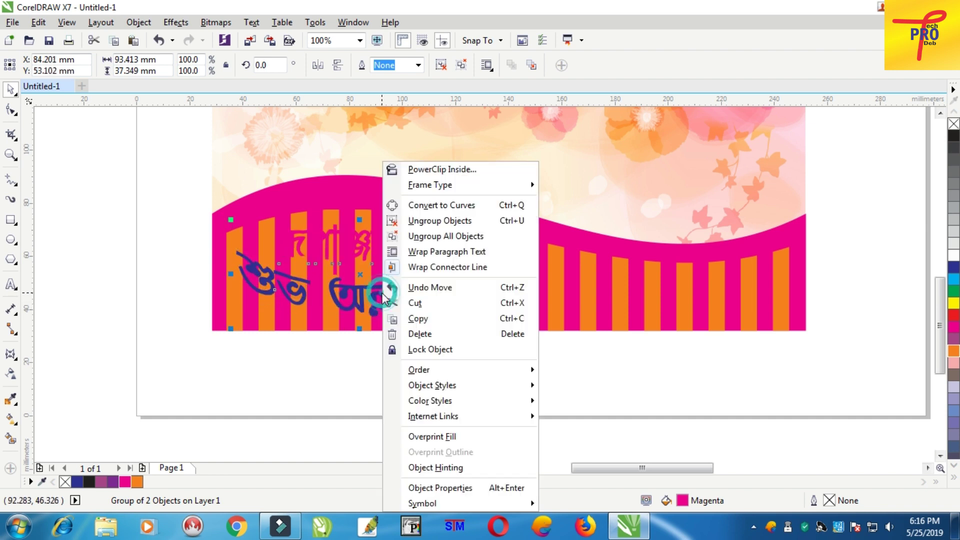
{"action": "left_click", "coordinate": [425, 323]}
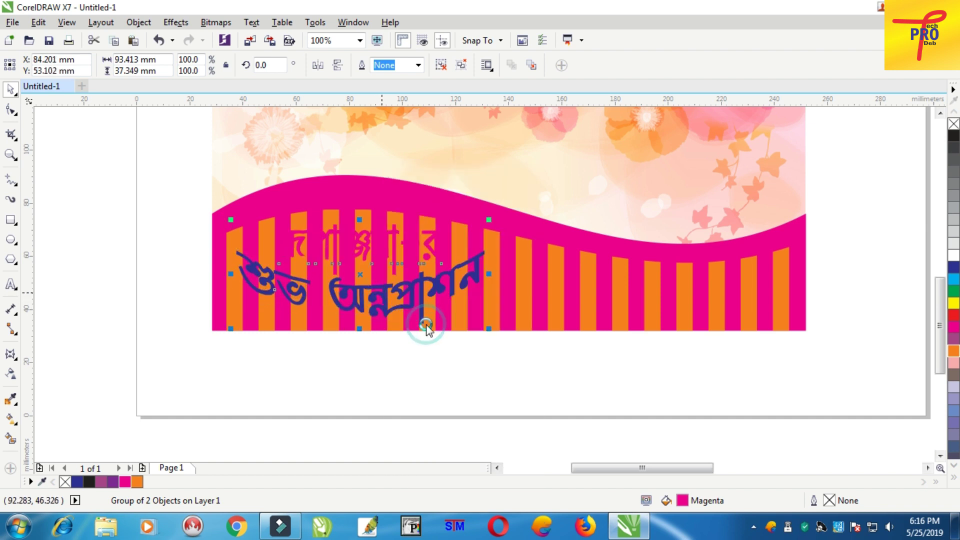
{"action": "left_click", "coordinate": [953, 257]}
{"action": "right_click", "coordinate": [954, 258]}
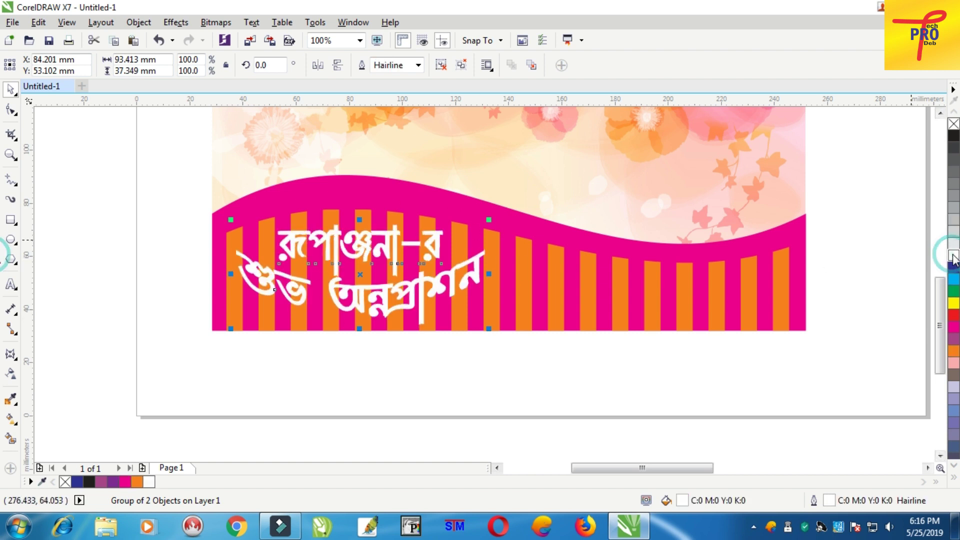
{"action": "key", "text": "F12"}
{"action": "type", "text": "3"}
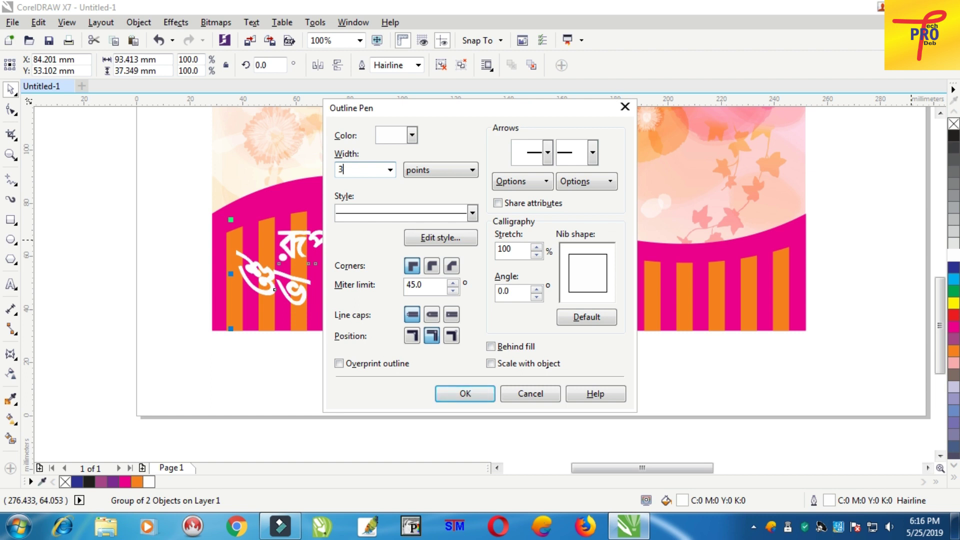
{"action": "key", "text": "Return"}
Paste the copied coloured title group in front of the white outlined one.
{"action": "key", "text": "ctrl+z"}
{"action": "key", "text": "ctrl+z"}
{"action": "key", "text": "ctrl+z"}
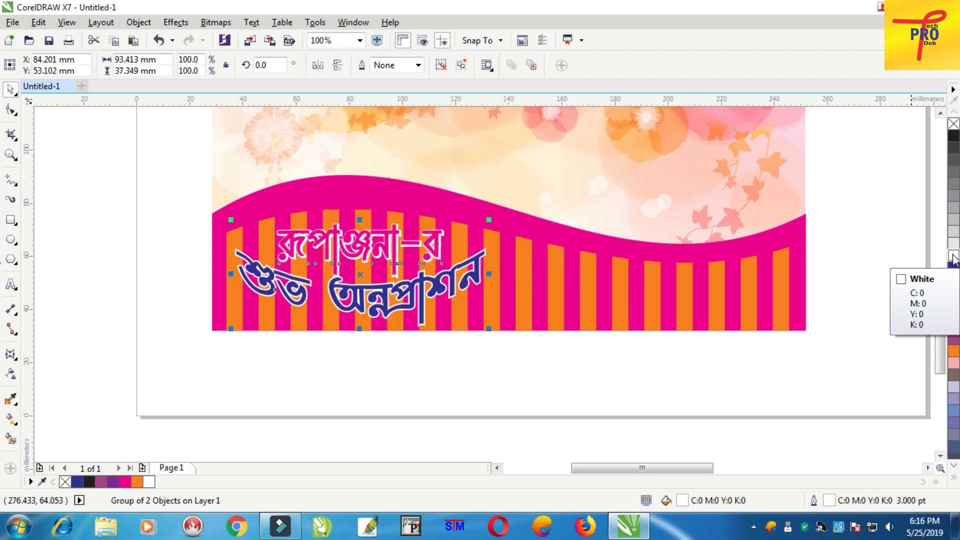
{"action": "left_click", "coordinate": [158, 183]}
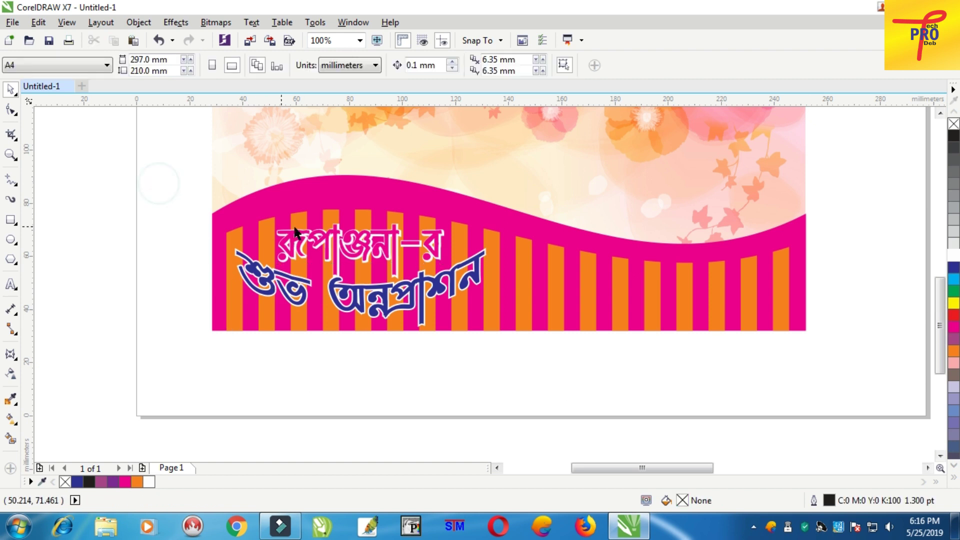
Set the outline width of the white title group behind the coloured text to 5 points.
{"action": "scroll", "coordinate": [304, 224], "scroll_direction": "up", "scroll_amount": 6}
{"action": "left_click", "coordinate": [370, 241]}
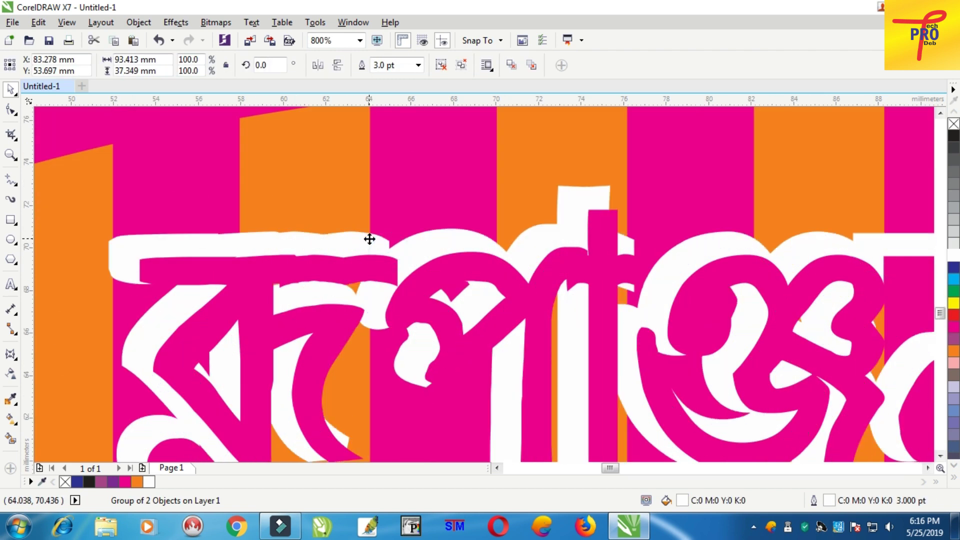
{"action": "key", "text": "F12"}
{"action": "type", "text": "5"}
{"action": "key", "text": "Return"}
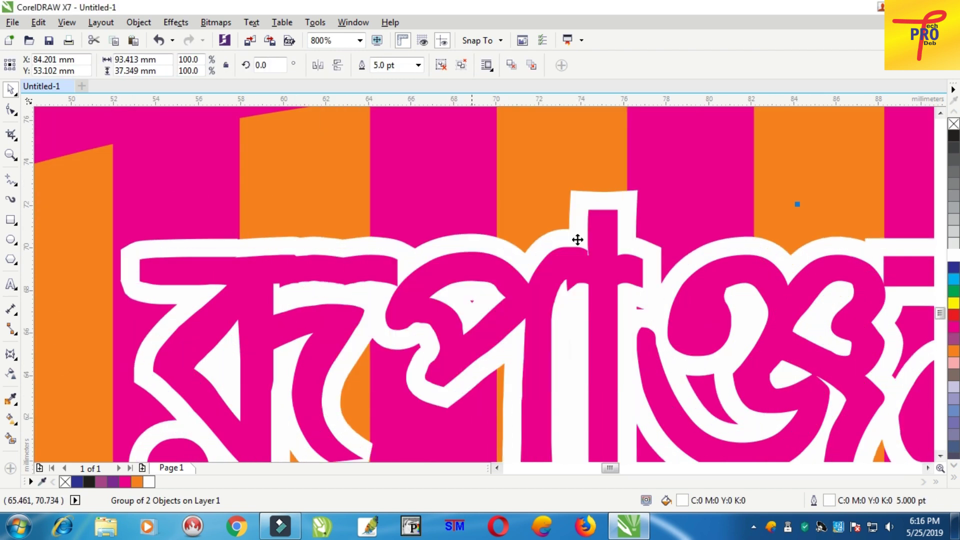
{"action": "scroll", "coordinate": [720, 338], "scroll_direction": "down", "scroll_amount": 2}
{"action": "scroll", "coordinate": [719, 331], "scroll_direction": "down", "scroll_amount": 3}
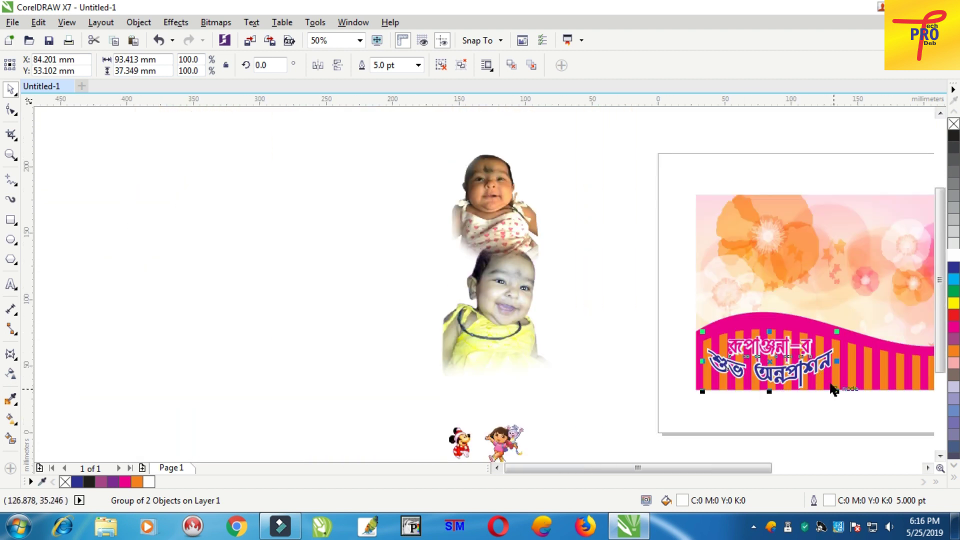
{"action": "scroll", "coordinate": [834, 385], "scroll_direction": "up", "scroll_amount": 2}
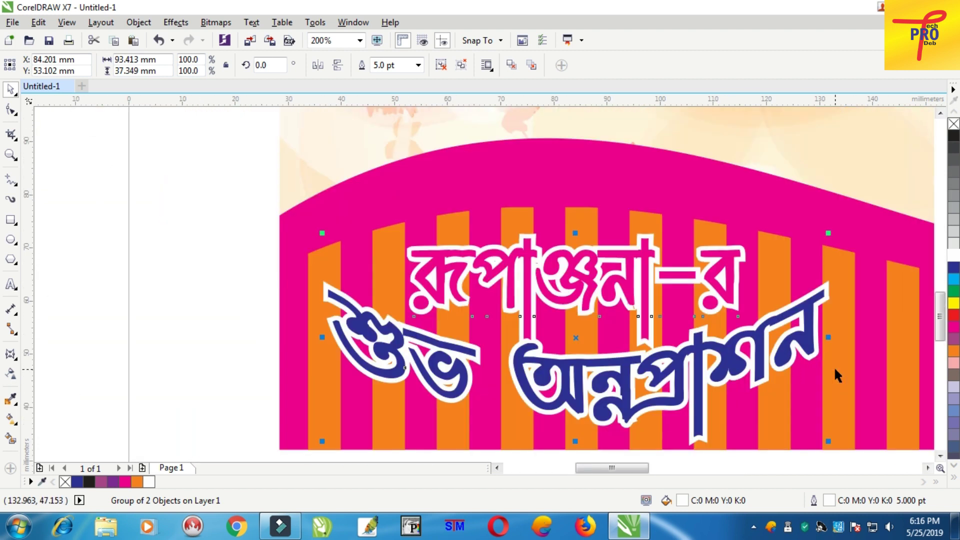
{"action": "left_click", "coordinate": [108, 224]}
Fill the name line inside the title group with the purple C:40 M:100 Y:0 K:0.
{"action": "scroll", "coordinate": [319, 265], "scroll_direction": "down", "scroll_amount": 2}
{"action": "scroll", "coordinate": [278, 257], "scroll_direction": "up", "scroll_amount": 5}
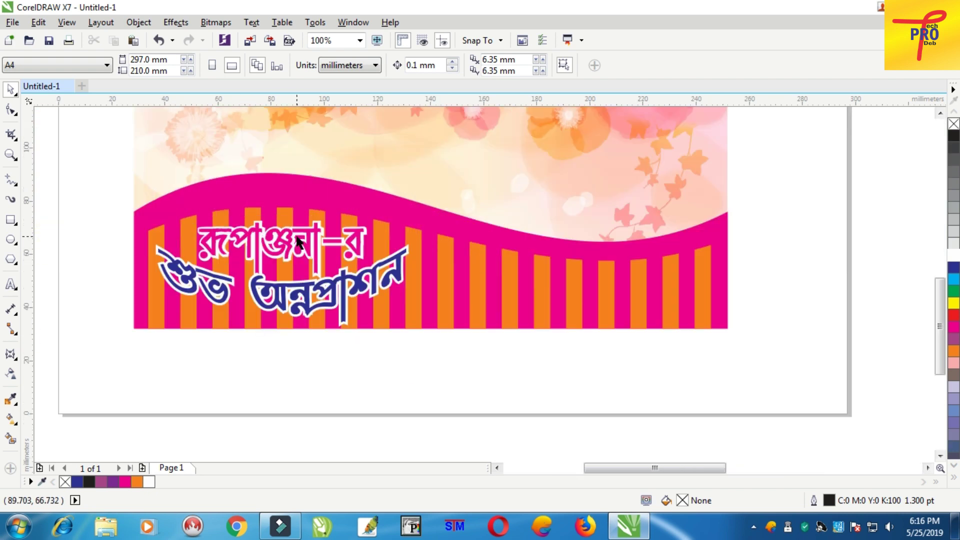
{"action": "left_click", "coordinate": [283, 242], "text": "ctrl"}
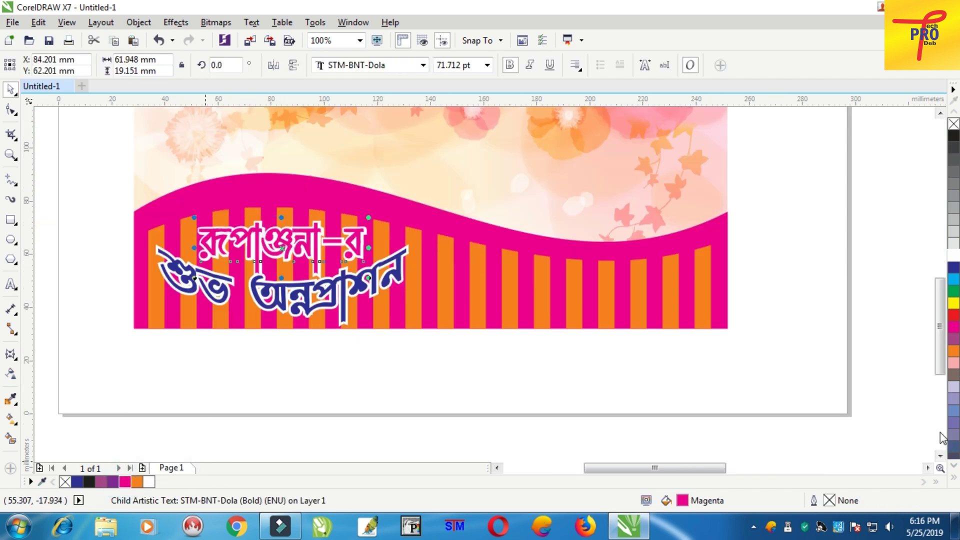
{"action": "left_click", "coordinate": [955, 477]}
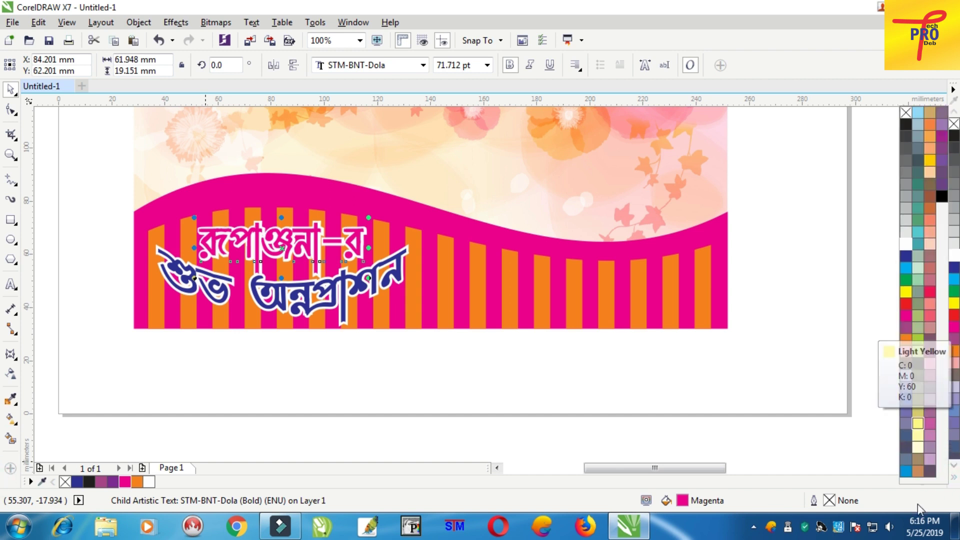
{"action": "left_click", "coordinate": [904, 327]}
{"action": "left_click", "coordinate": [943, 139]}
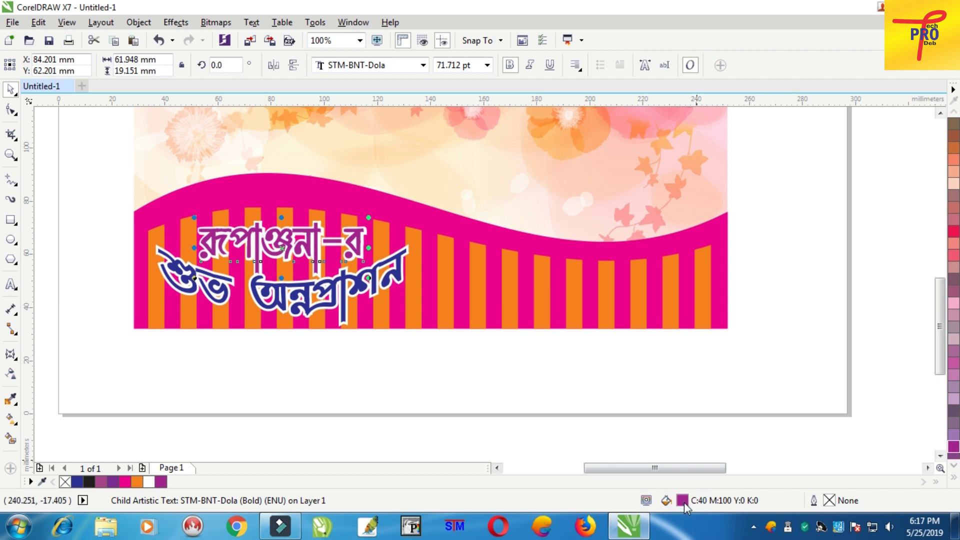
Set the cyan value of the name line's purple fill to 65.
{"action": "double_click", "coordinate": [683, 501]}
{"action": "double_click", "coordinate": [618, 218]}
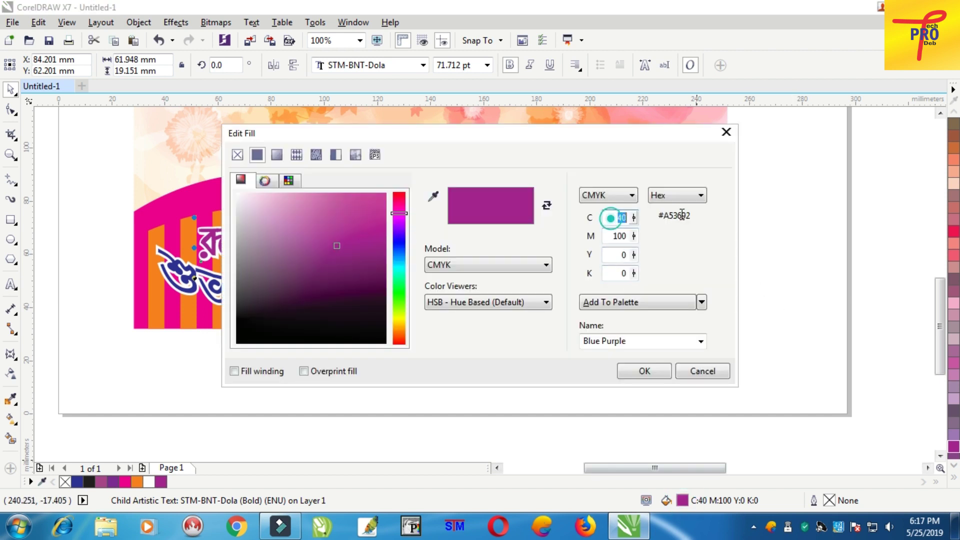
{"action": "type", "text": "65"}
{"action": "key", "text": "Tab"}
{"action": "key", "text": "Tab"}
{"action": "key", "text": "Tab"}
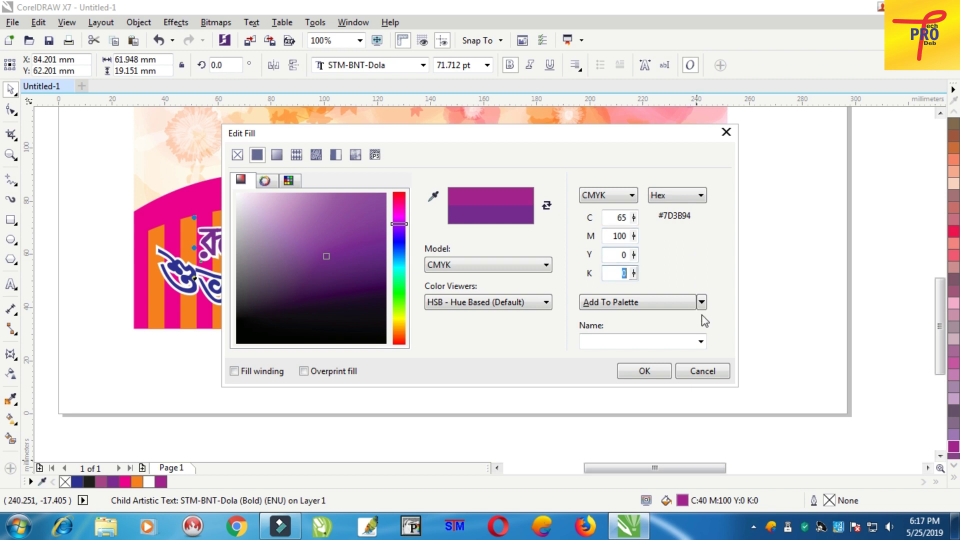
{"action": "left_click", "coordinate": [644, 371]}
{"action": "left_click", "coordinate": [511, 394]}
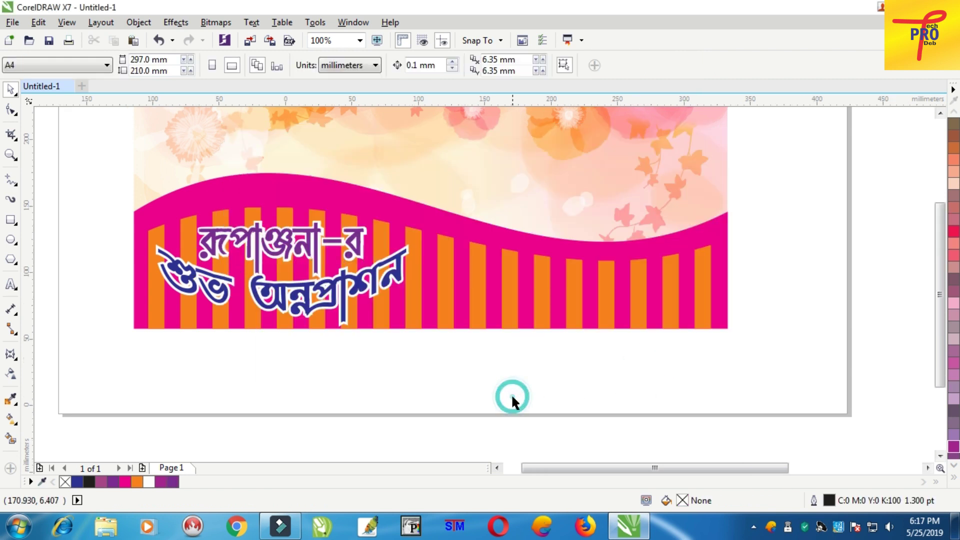
Place the photo of the baby in yellow at the upper left of the floral background and scale it down to fit.
{"action": "scroll", "coordinate": [523, 343], "scroll_direction": "down", "scroll_amount": 3}
{"action": "scroll", "coordinate": [535, 339], "scroll_direction": "up", "scroll_amount": 3}
{"action": "scroll", "coordinate": [537, 342], "scroll_direction": "down", "scroll_amount": 2}
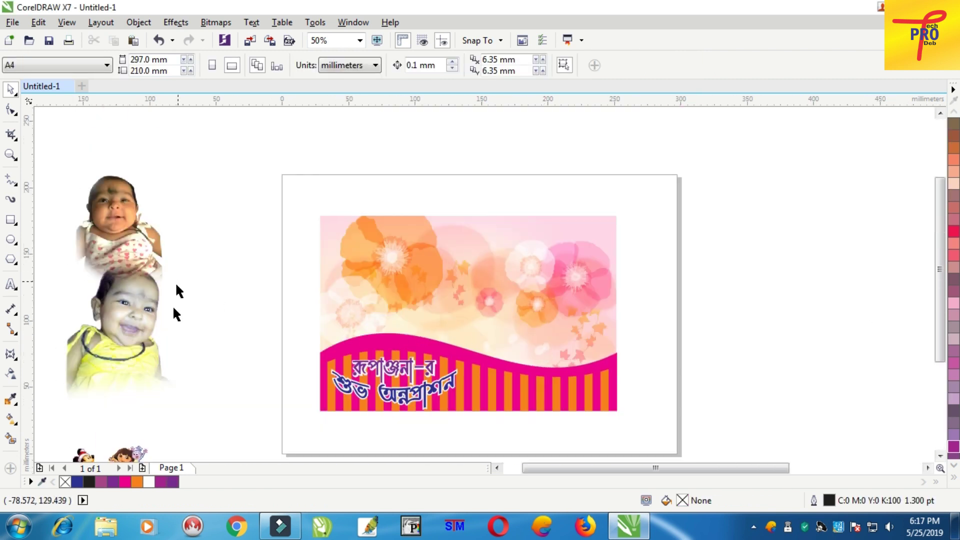
{"action": "left_click_drag", "start_coordinate": [154, 328], "coordinate": [417, 275]}
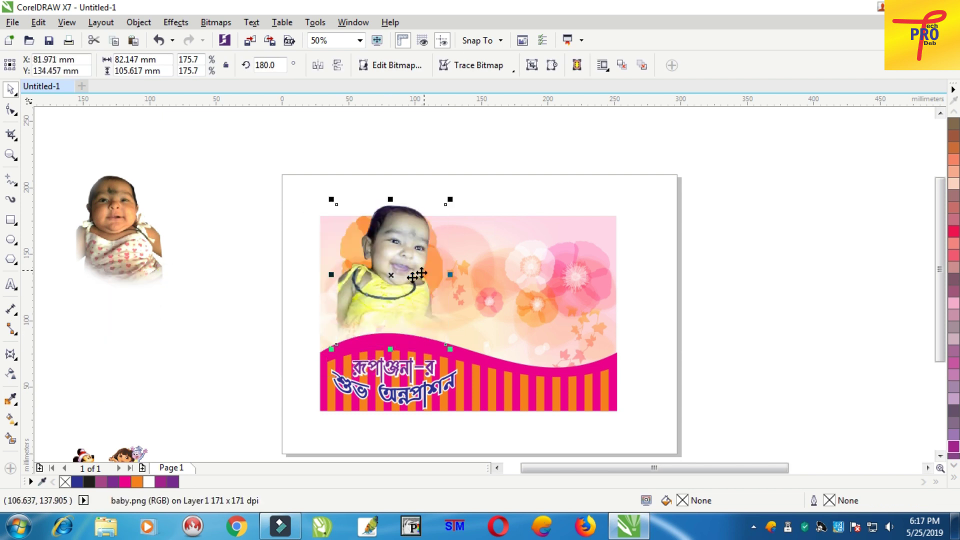
{"action": "left_click_drag", "start_coordinate": [450, 200], "coordinate": [444, 240]}
{"action": "scroll", "coordinate": [392, 274], "scroll_direction": "up", "scroll_amount": 2}
{"action": "left_click_drag", "start_coordinate": [392, 274], "coordinate": [380, 249]}
Select the wave, stripes and both title groups together and lower their top to a height of about 45.5 mm.
{"action": "scroll", "coordinate": [427, 349], "scroll_direction": "down", "scroll_amount": 4}
{"action": "left_click_drag", "start_coordinate": [587, 421], "coordinate": [359, 344]}
{"action": "scroll", "coordinate": [466, 372], "scroll_direction": "up", "scroll_amount": 4}
{"action": "left_click_drag", "start_coordinate": [432, 294], "coordinate": [454, 322]}
{"action": "scroll", "coordinate": [453, 322], "scroll_direction": "down", "scroll_amount": 4}
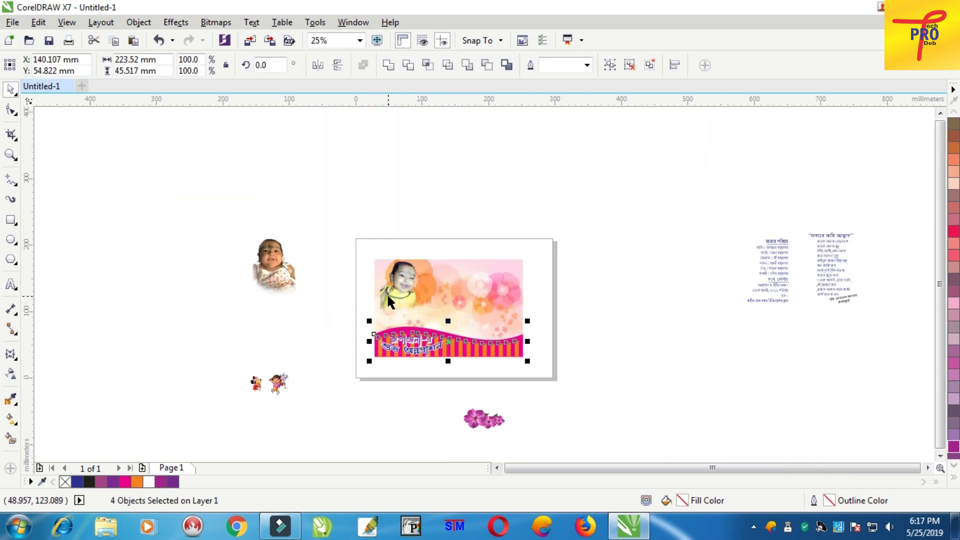
Reposition the photo of the baby in yellow at the upper left of the floral background.
{"action": "scroll", "coordinate": [388, 300], "scroll_direction": "up", "scroll_amount": 4}
{"action": "left_click_drag", "start_coordinate": [434, 230], "coordinate": [456, 281]}
{"action": "scroll", "coordinate": [457, 280], "scroll_direction": "down", "scroll_amount": 4}
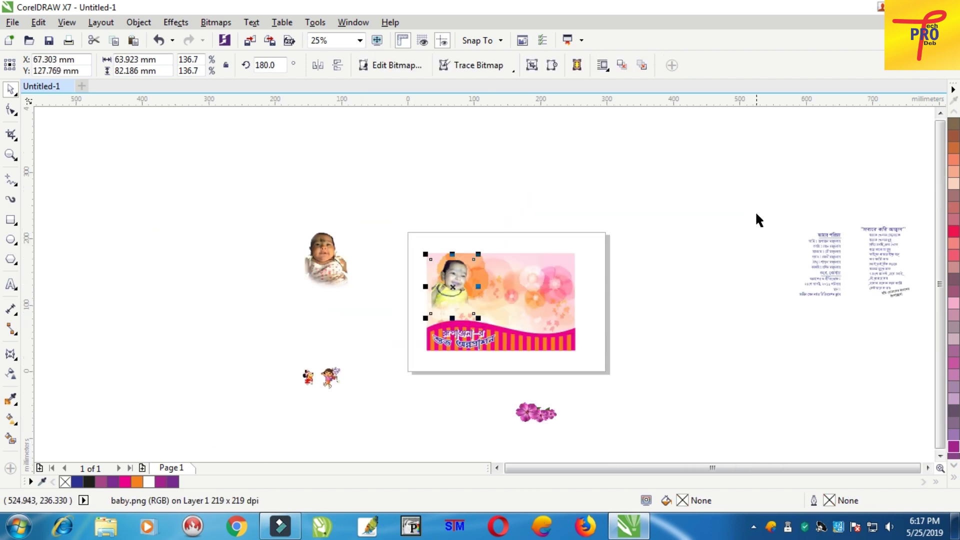
{"action": "left_click", "coordinate": [733, 188]}
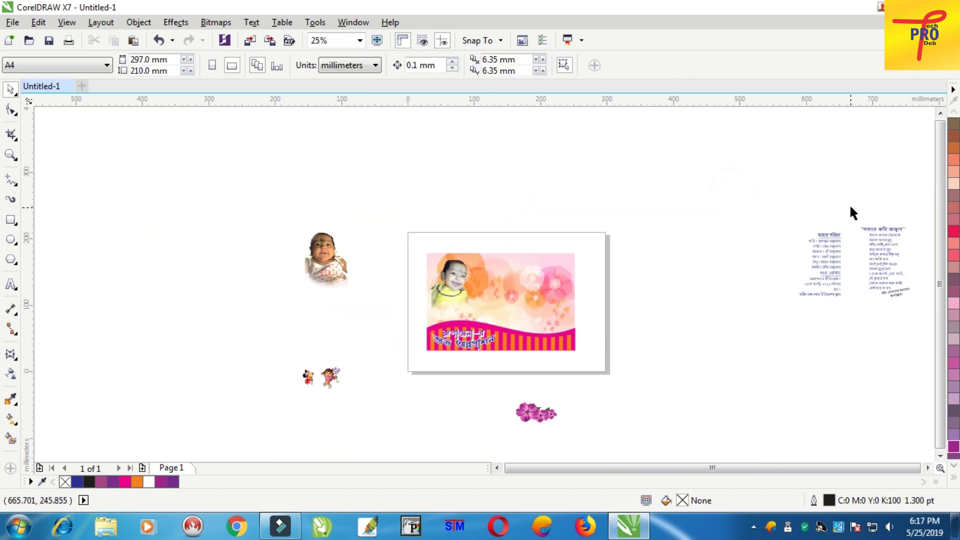
Move the poem's heading, verses and slanted closing lines together onto the card, just beside the photo of the baby in yellow.
{"action": "left_click_drag", "start_coordinate": [890, 283], "coordinate": [913, 305]}
{"action": "left_click_drag", "start_coordinate": [891, 252], "coordinate": [508, 283]}
{"action": "scroll", "coordinate": [508, 283], "scroll_direction": "up", "scroll_amount": 4}
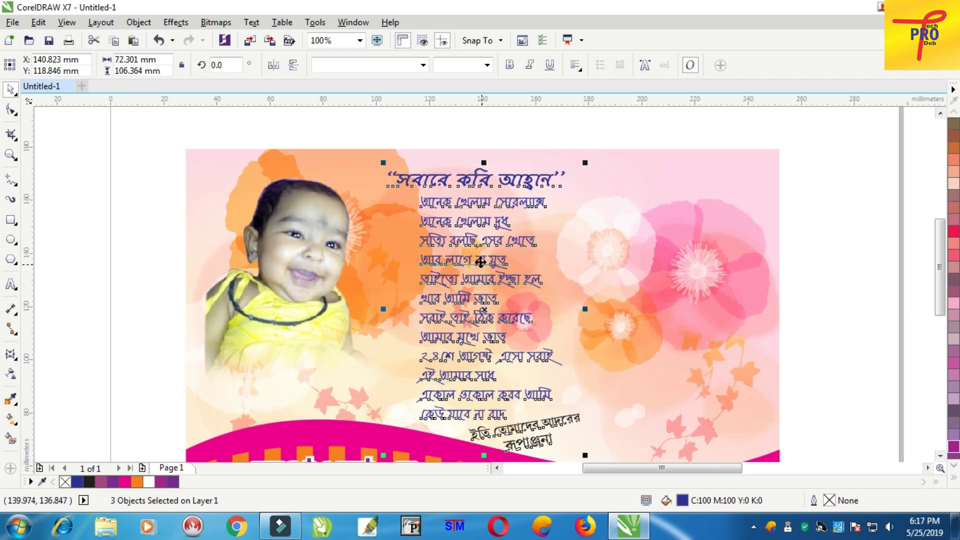
{"action": "left_click_drag", "start_coordinate": [469, 258], "coordinate": [446, 252]}
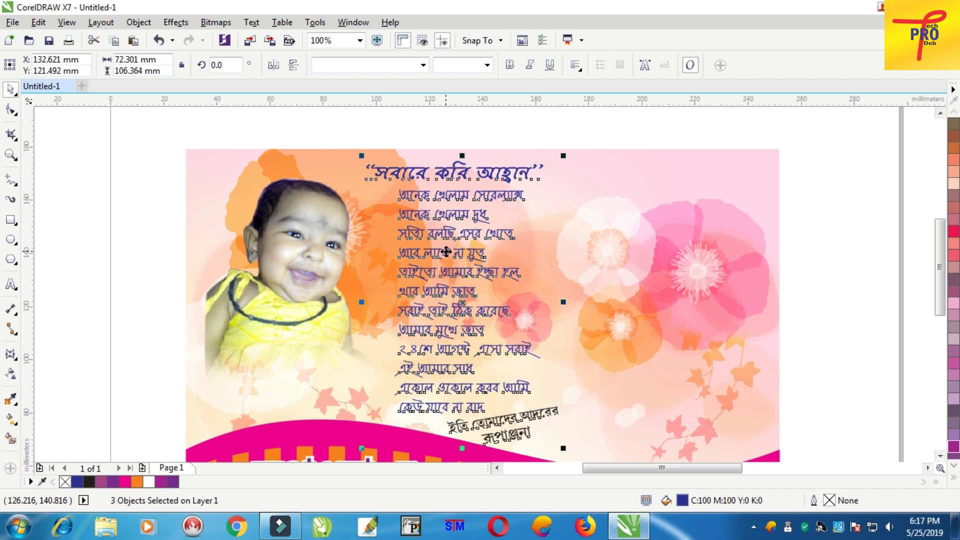
{"action": "scroll", "coordinate": [450, 255], "scroll_direction": "down", "scroll_amount": 4}
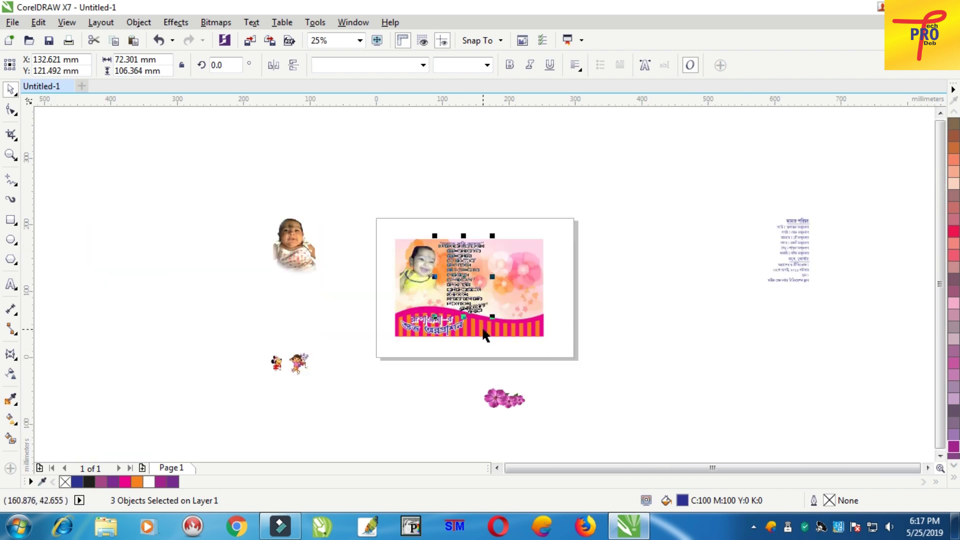
{"action": "scroll", "coordinate": [483, 335], "scroll_direction": "up", "scroll_amount": 2}
{"action": "key", "text": "Escape"}
{"action": "scroll", "coordinate": [455, 175], "scroll_direction": "up", "scroll_amount": 2}
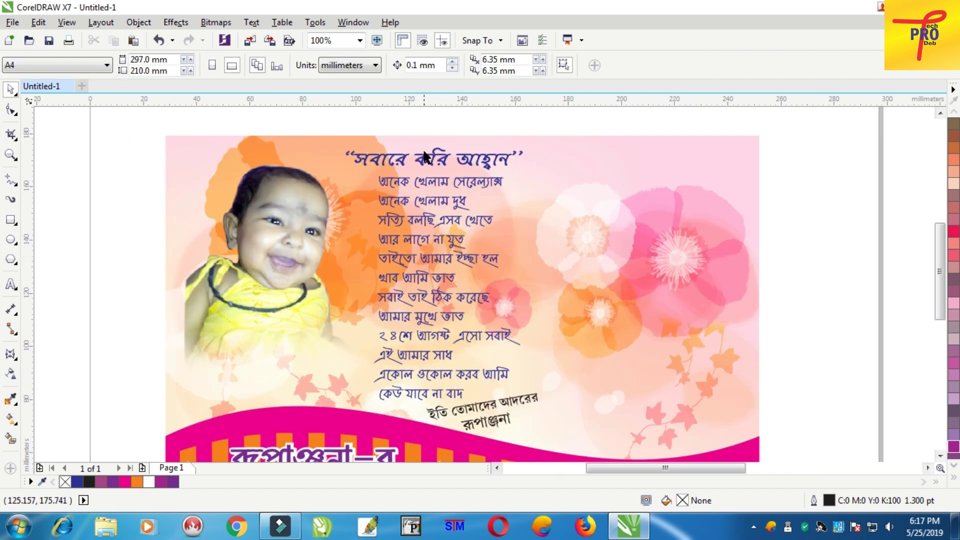
Fill the poem heading "সবারে করি আহ্বান" with red C:0 M:100 Y:100 K:0.
{"action": "left_click", "coordinate": [431, 161]}
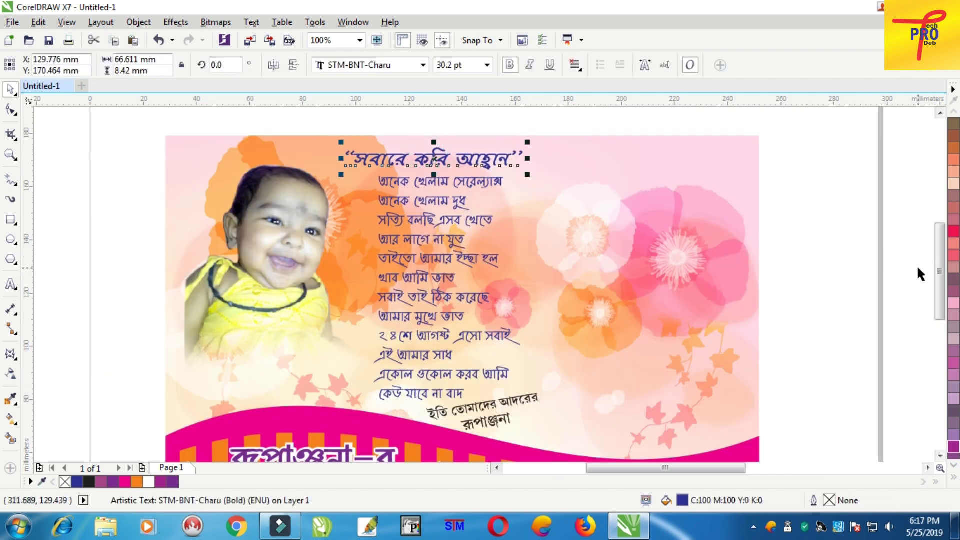
{"action": "left_click", "coordinate": [947, 479]}
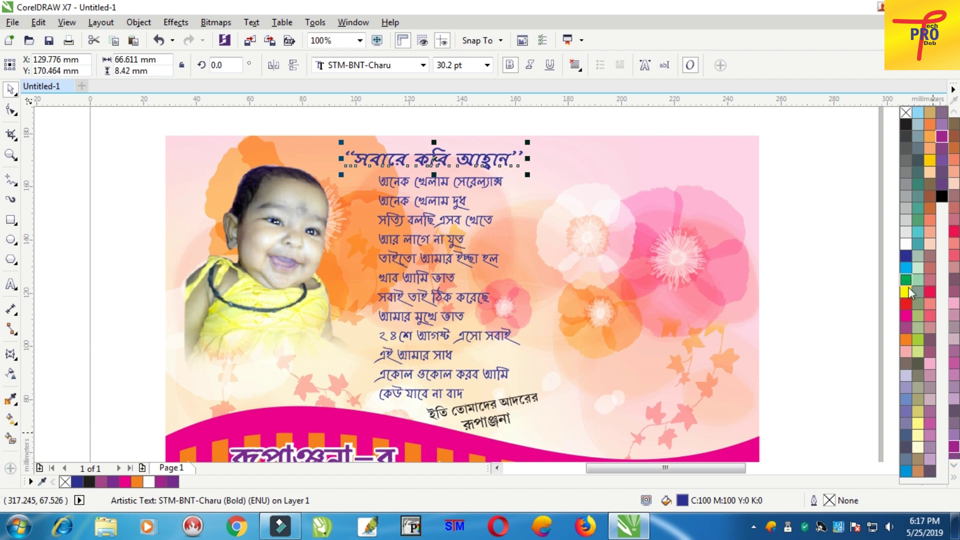
{"action": "left_click", "coordinate": [904, 303]}
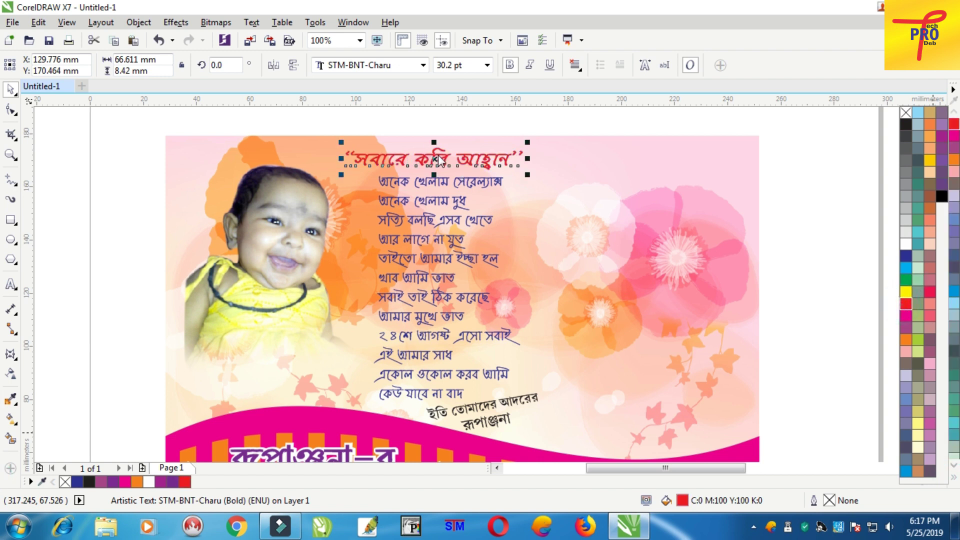
{"action": "left_click", "coordinate": [953, 479]}
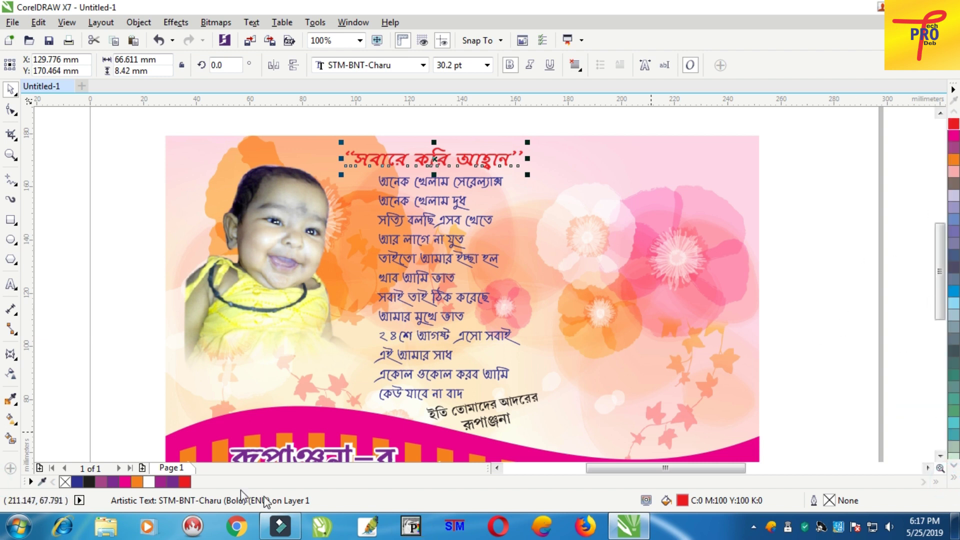
Add a white outline around the poem heading while keeping its letters red.
{"action": "left_click", "coordinate": [150, 483]}
{"action": "right_click", "coordinate": [150, 483]}
{"action": "key", "text": "F12"}
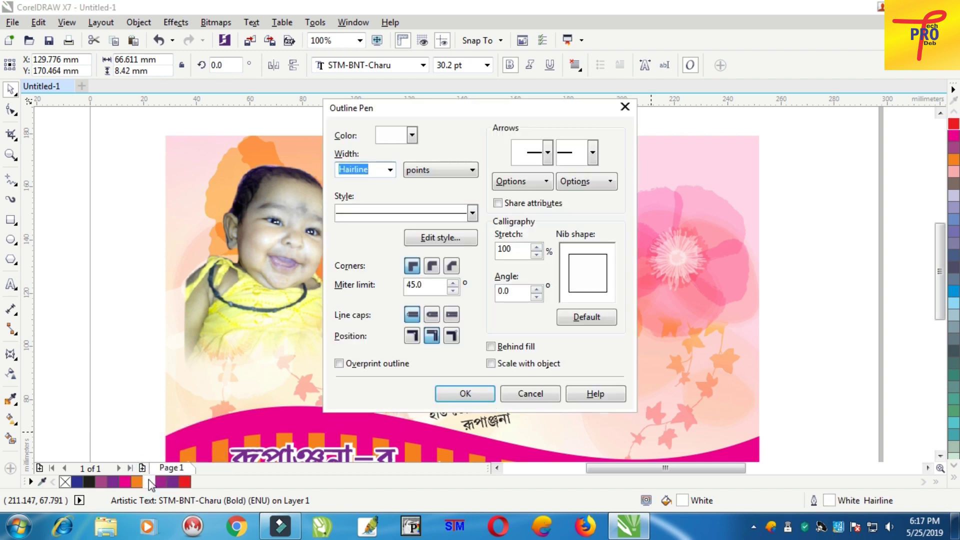
{"action": "key", "text": "Escape"}
{"action": "key", "text": "ctrl+z"}
{"action": "key", "text": "ctrl+z"}
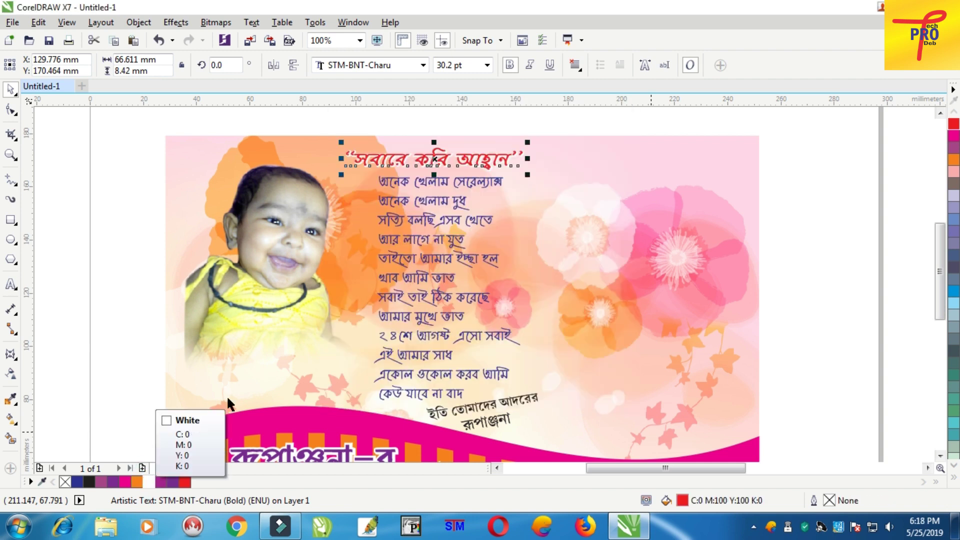
Give the poem verses and the slanted closing lines a 2 pt white outline behind their original fill colours.
{"action": "left_click", "coordinate": [415, 199]}
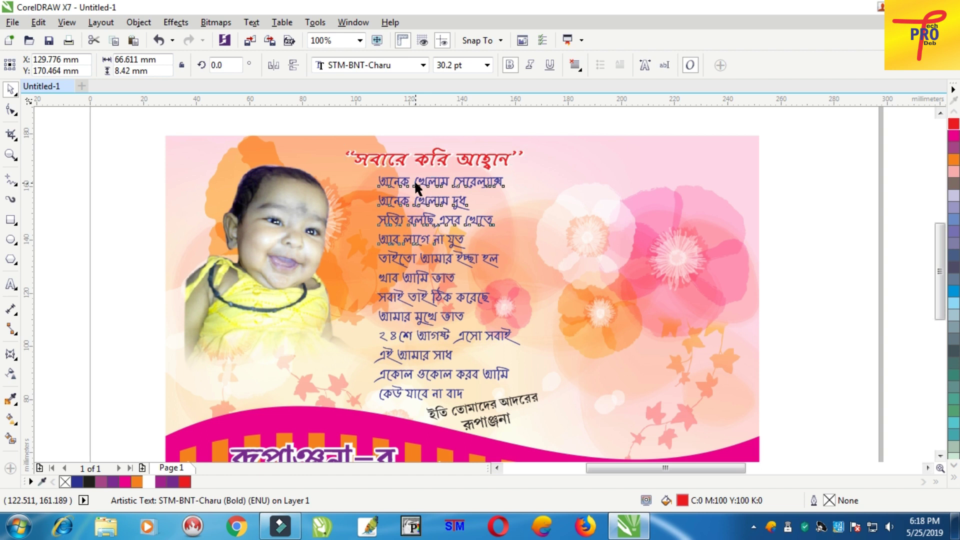
{"action": "left_click", "coordinate": [513, 403], "text": "shift"}
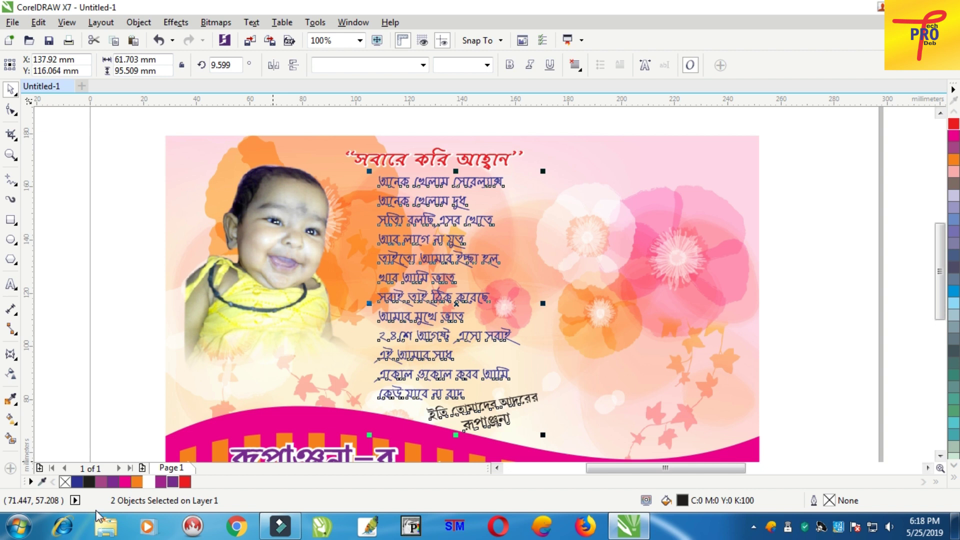
{"action": "left_click", "coordinate": [954, 480]}
{"action": "left_click", "coordinate": [905, 244]}
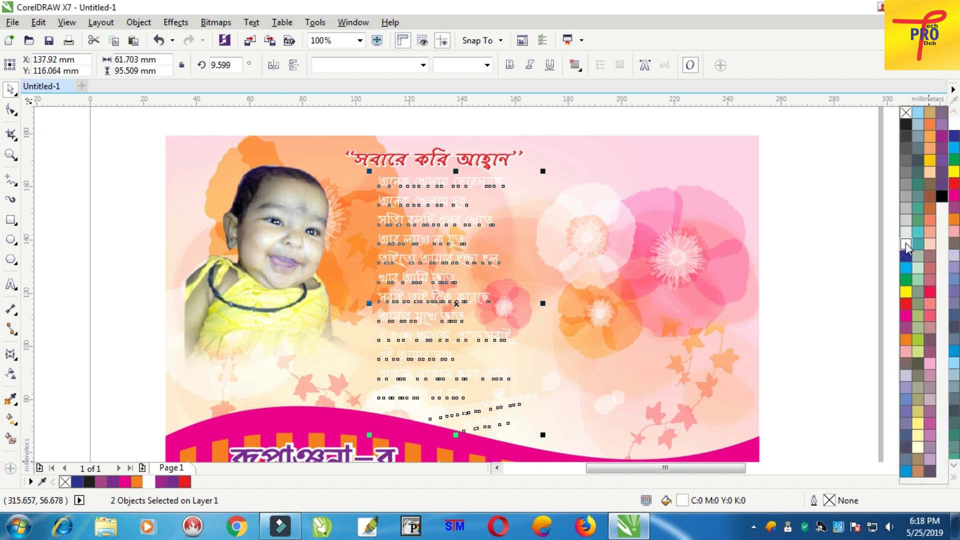
{"action": "right_click", "coordinate": [906, 244]}
{"action": "key", "text": "F12"}
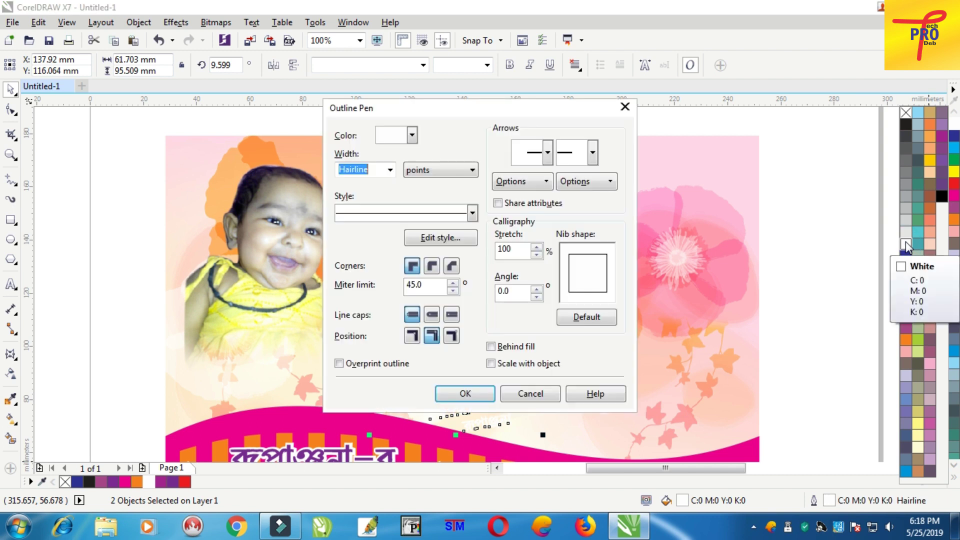
{"action": "type", "text": "2"}
{"action": "key", "text": "Return"}
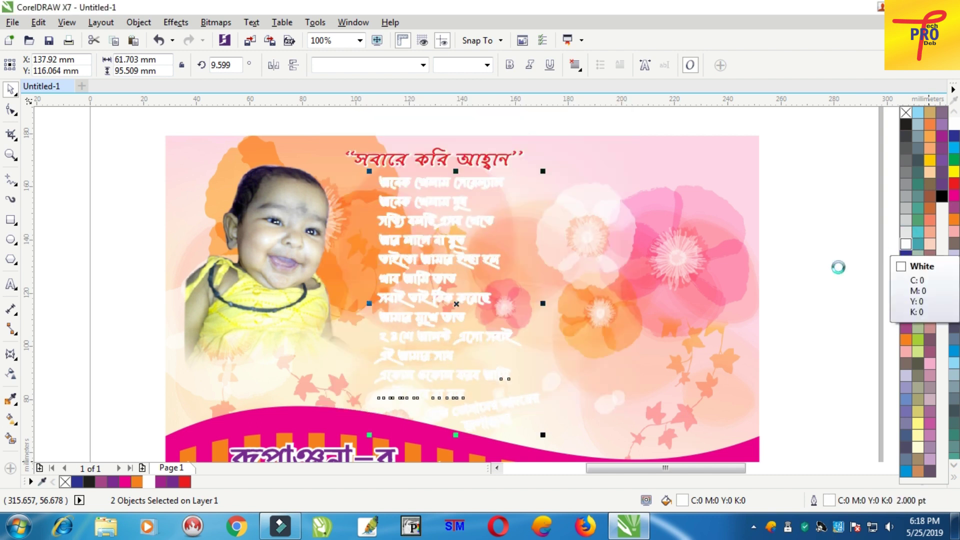
{"action": "left_click", "coordinate": [815, 268]}
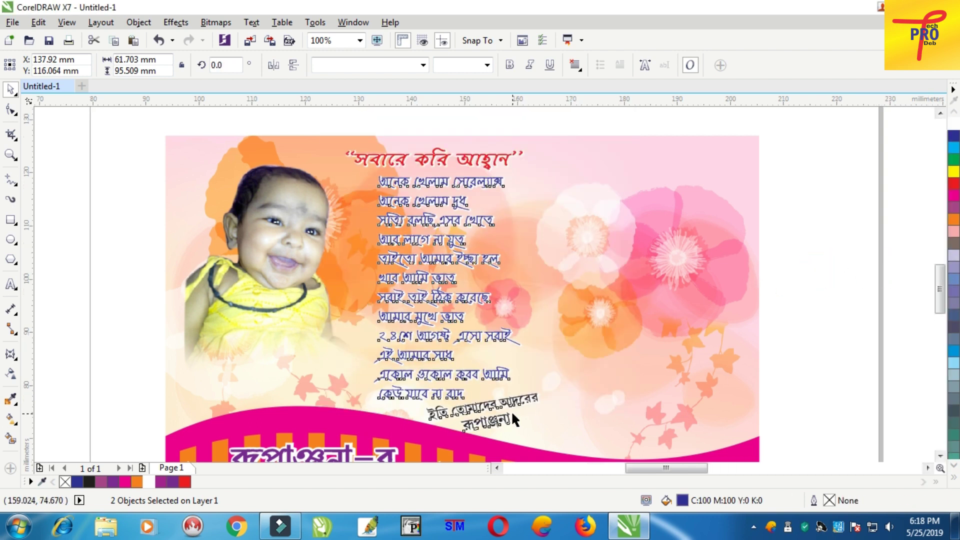
Fill the slanted closing lines below the poem with red C:0 M:100 Y:100 K:0.
{"action": "scroll", "coordinate": [511, 411], "scroll_direction": "up", "scroll_amount": 3}
{"action": "scroll", "coordinate": [505, 373], "scroll_direction": "down", "scroll_amount": 1}
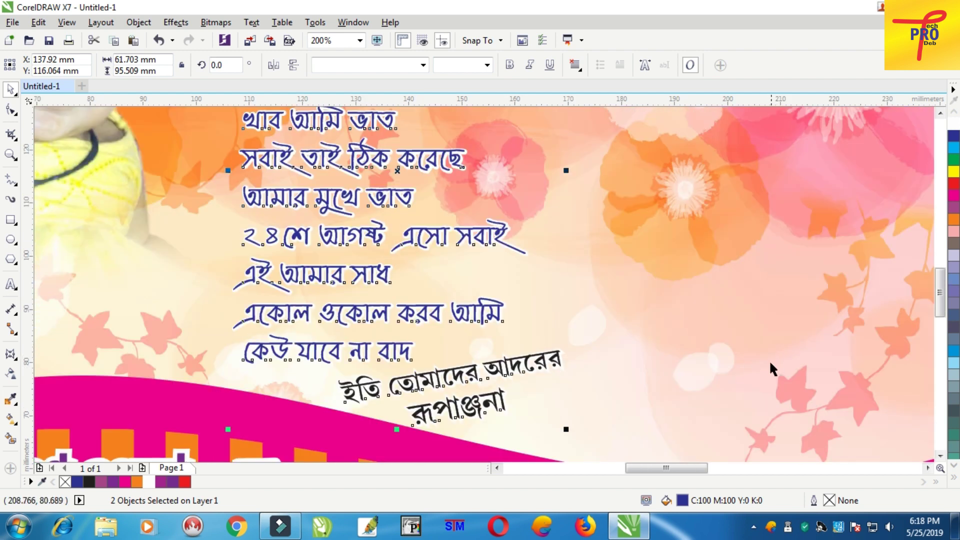
{"action": "scroll", "coordinate": [769, 360], "scroll_direction": "down", "scroll_amount": 1}
{"action": "left_click", "coordinate": [919, 283]}
{"action": "left_click", "coordinate": [637, 362]}
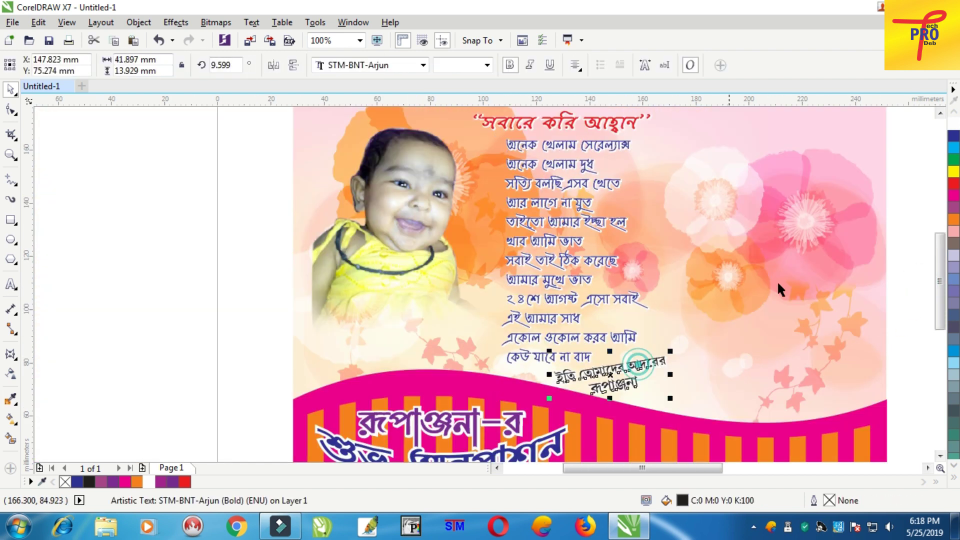
{"action": "left_click", "coordinate": [953, 184]}
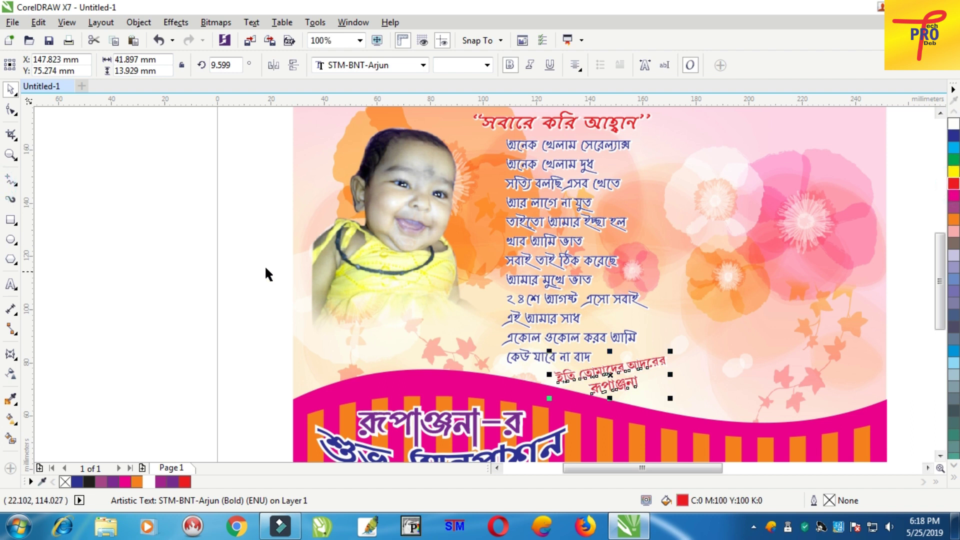
Place the second baby photo on the card, scale it down and position it just right of the poem.
{"action": "left_click", "coordinate": [141, 238]}
{"action": "scroll", "coordinate": [412, 256], "scroll_direction": "down", "scroll_amount": 2}
{"action": "left_click", "coordinate": [146, 247]}
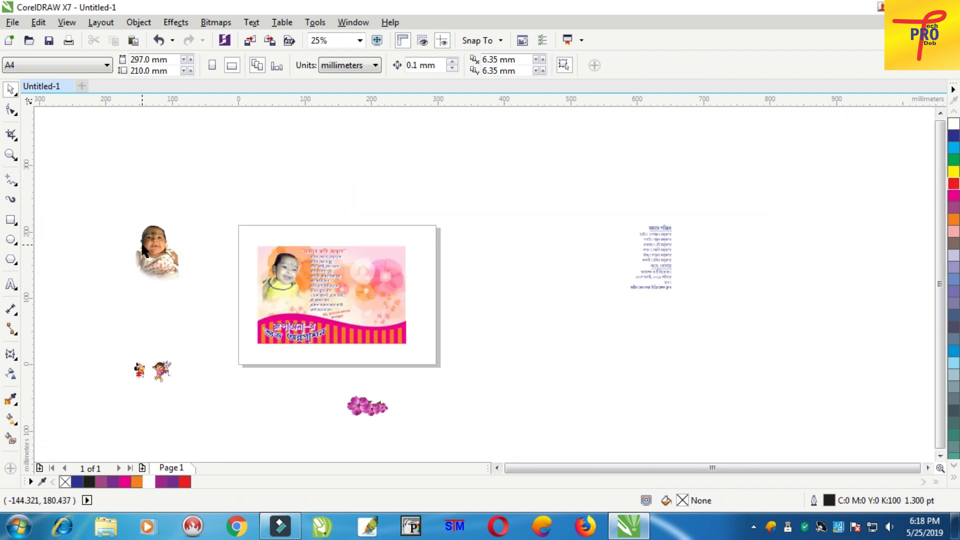
{"action": "left_click_drag", "start_coordinate": [345, 260], "coordinate": [375, 274]}
{"action": "scroll", "coordinate": [375, 273], "scroll_direction": "up", "scroll_amount": 1}
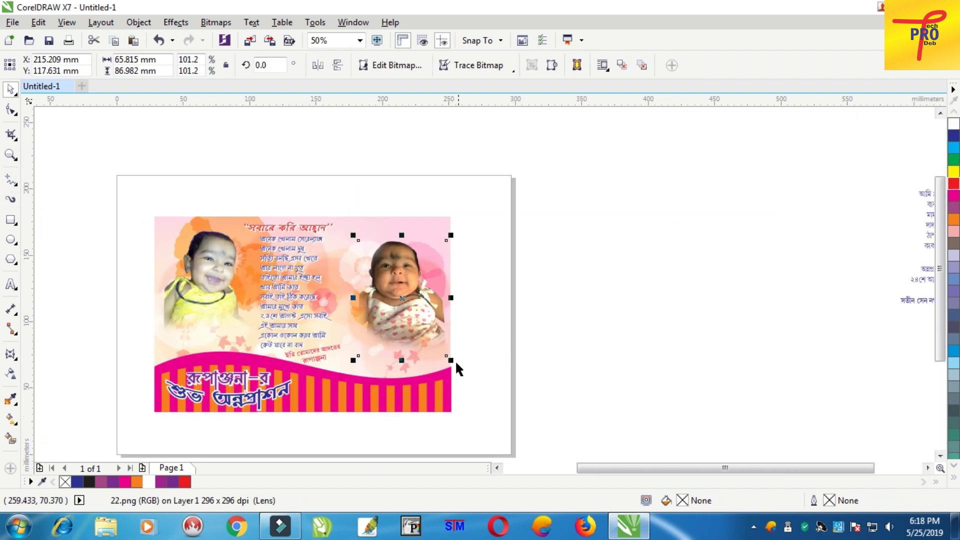
{"action": "left_click_drag", "start_coordinate": [452, 359], "coordinate": [426, 325]}
{"action": "scroll", "coordinate": [363, 276], "scroll_direction": "up", "scroll_amount": 1}
{"action": "left_click_drag", "start_coordinate": [403, 274], "coordinate": [343, 266]}
Move the family and event details text onto the card, along the right edge of the floral background.
{"action": "scroll", "coordinate": [344, 266], "scroll_direction": "down", "scroll_amount": 2}
{"action": "left_click_drag", "start_coordinate": [609, 208], "coordinate": [727, 360]}
{"action": "left_click_drag", "start_coordinate": [644, 282], "coordinate": [314, 269]}
{"action": "scroll", "coordinate": [511, 294], "scroll_direction": "up", "scroll_amount": 1}
{"action": "scroll", "coordinate": [277, 295], "scroll_direction": "up", "scroll_amount": 1}
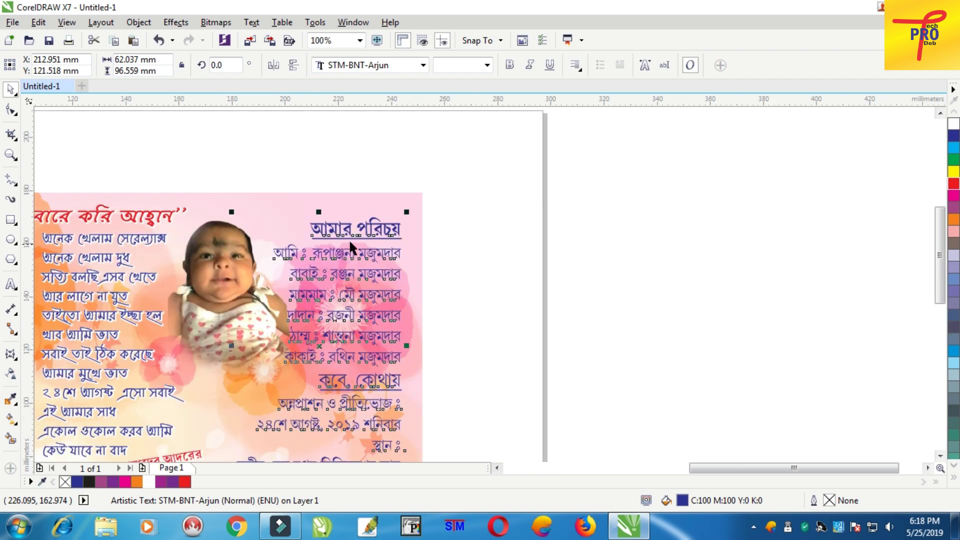
{"action": "left_click_drag", "start_coordinate": [352, 230], "coordinate": [354, 224]}
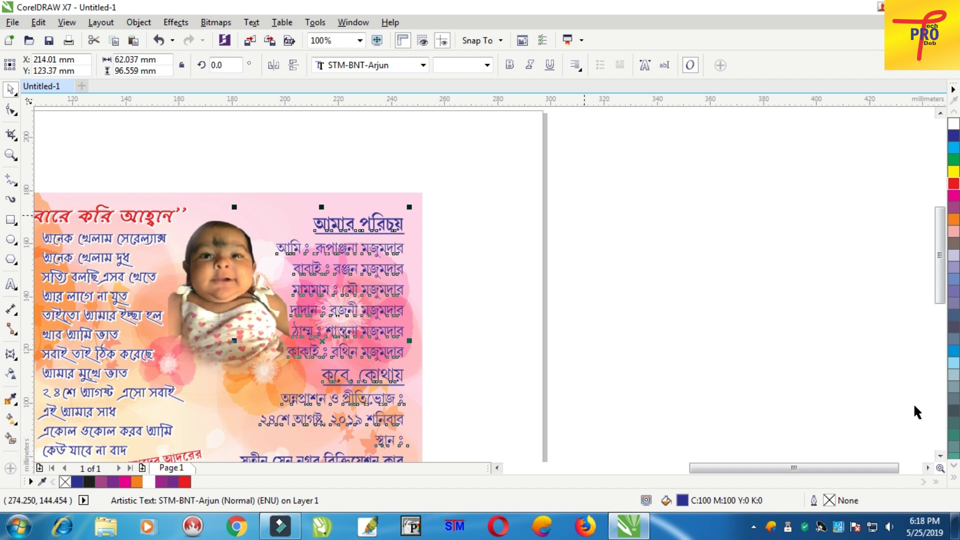
Give the family and event details text a 2 pt white outline behind its blue letters.
{"action": "left_click", "coordinate": [954, 480]}
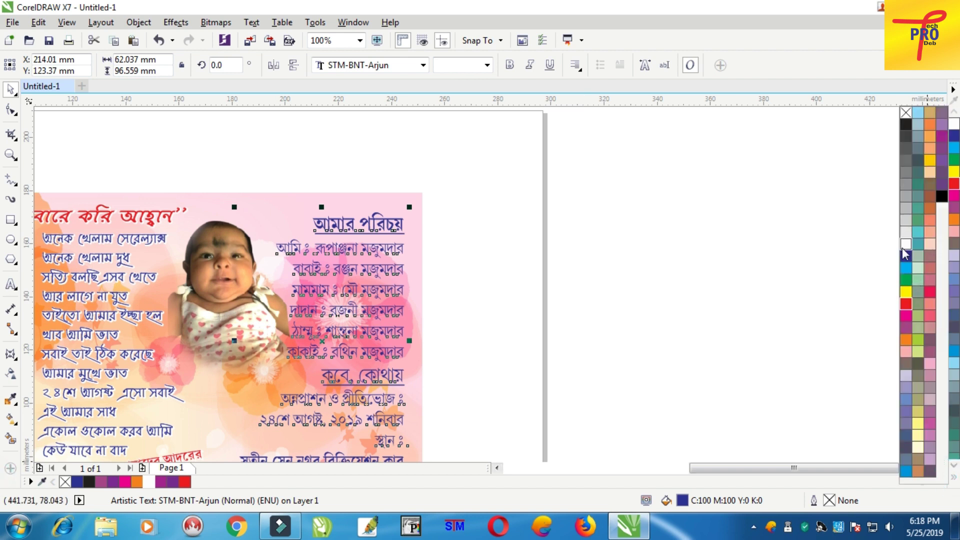
{"action": "left_click", "coordinate": [906, 245]}
{"action": "right_click", "coordinate": [906, 245]}
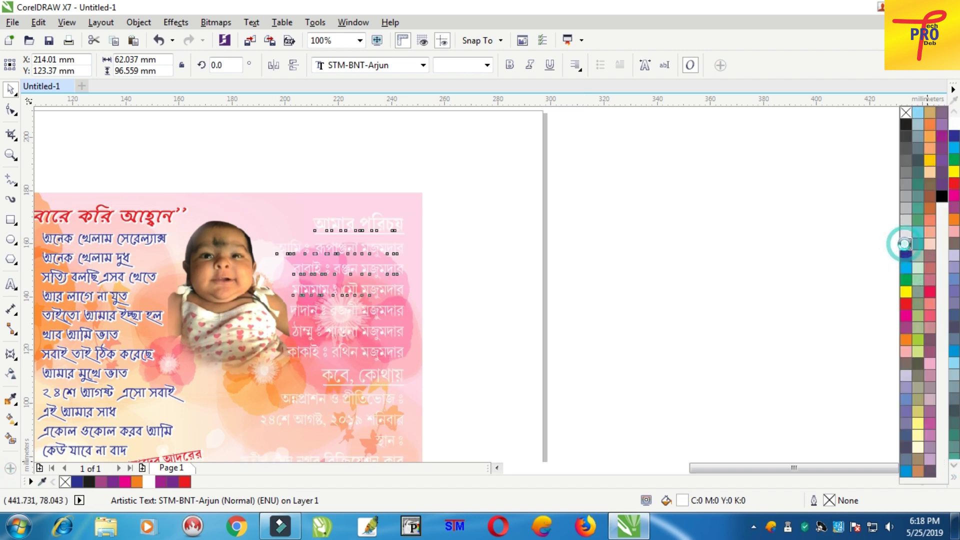
{"action": "key", "text": "F12"}
{"action": "type", "text": "2"}
{"action": "key", "text": "Return"}
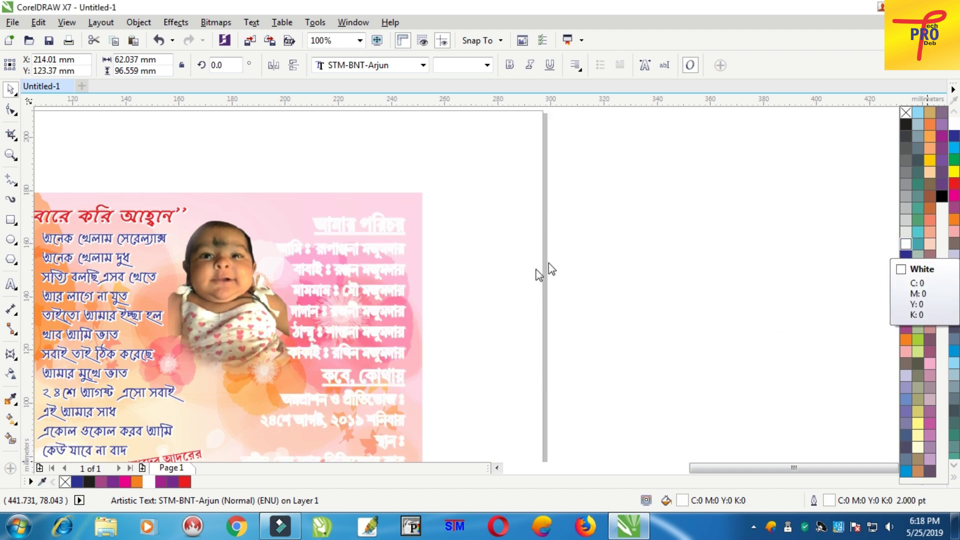
{"action": "key", "text": "ctrl+z"}
{"action": "key", "text": "ctrl+z"}
{"action": "key", "text": "ctrl+z"}
Colour the underlined headings "আমার পরিচয়" and "কবে, কোথায়" in the details text red C:0 M:100 Y:100 K:0.
{"action": "left_click", "coordinate": [11, 285]}
{"action": "left_click", "coordinate": [315, 224]}
{"action": "left_click_drag", "start_coordinate": [314, 223], "coordinate": [645, 193]}
{"action": "left_click", "coordinate": [954, 185]}
{"action": "left_click_drag", "start_coordinate": [324, 373], "coordinate": [461, 368]}
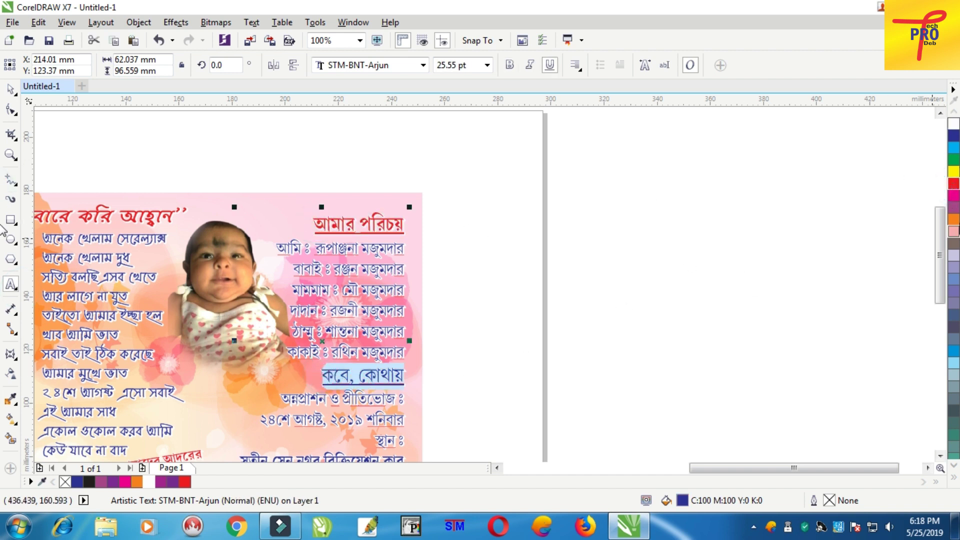
{"action": "left_click", "coordinate": [953, 185]}
{"action": "scroll", "coordinate": [445, 300], "scroll_direction": "down", "scroll_amount": 3}
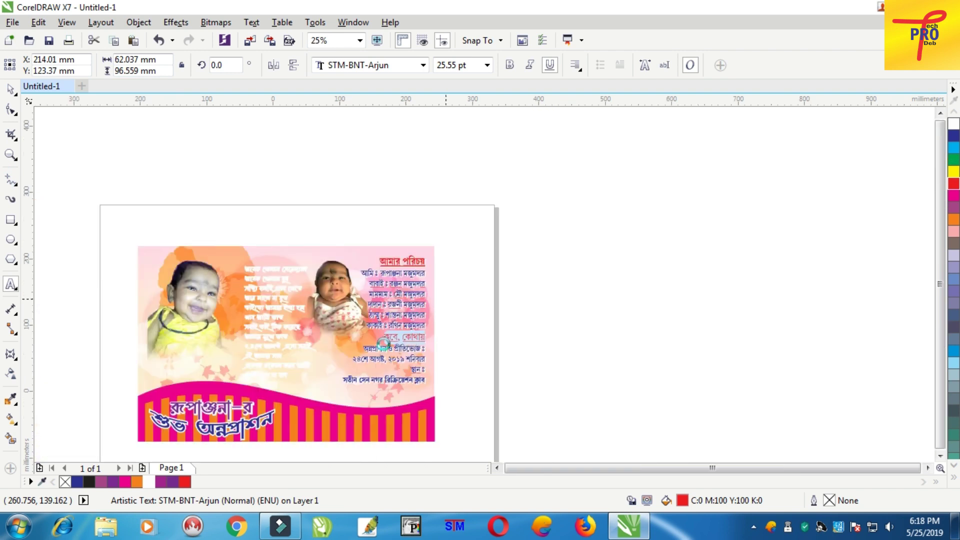
{"action": "left_click", "coordinate": [103, 152]}
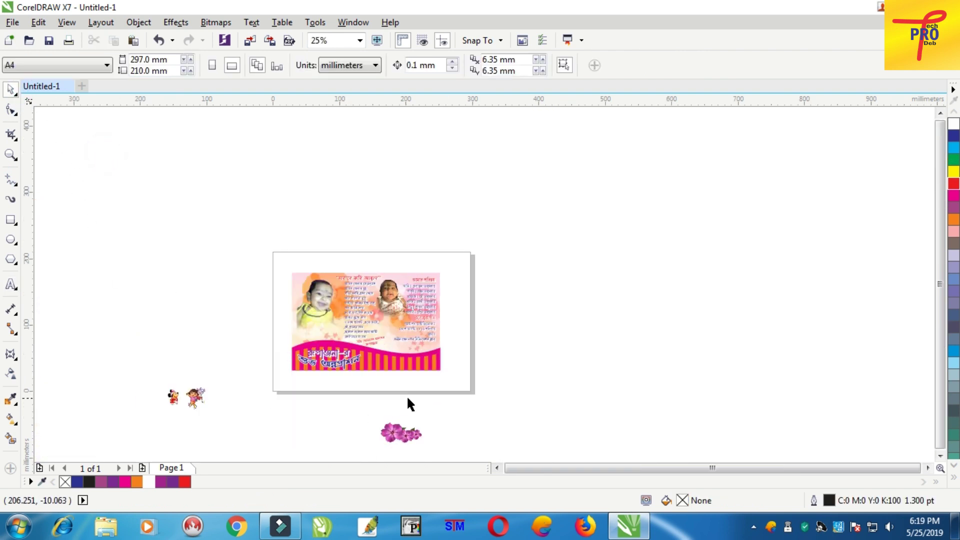
Place the pink flower image on the striped wave right of the title and enlarge it to about 72 × 37 mm.
{"action": "scroll", "coordinate": [403, 394], "scroll_direction": "up", "scroll_amount": 1}
{"action": "left_click_drag", "start_coordinate": [381, 459], "coordinate": [410, 377]}
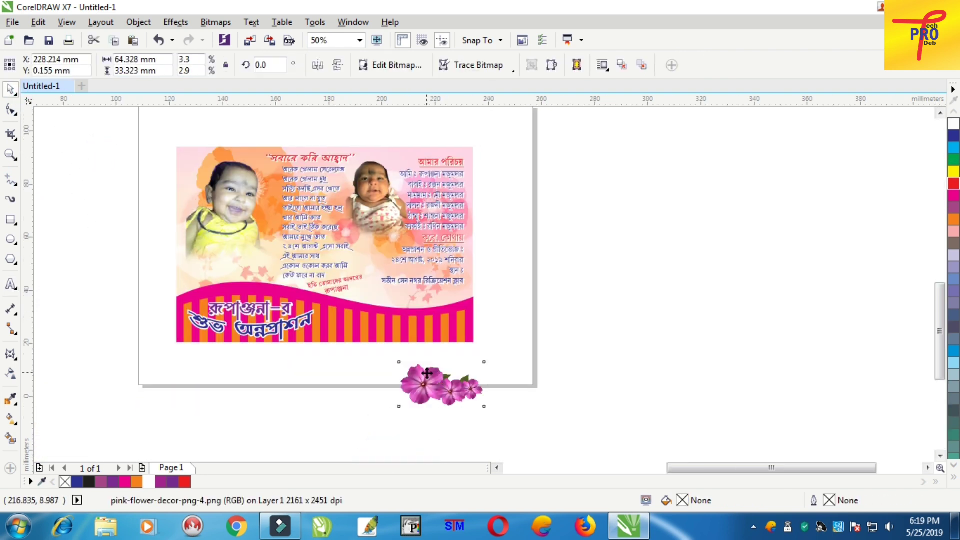
{"action": "scroll", "coordinate": [393, 372], "scroll_direction": "up", "scroll_amount": 1}
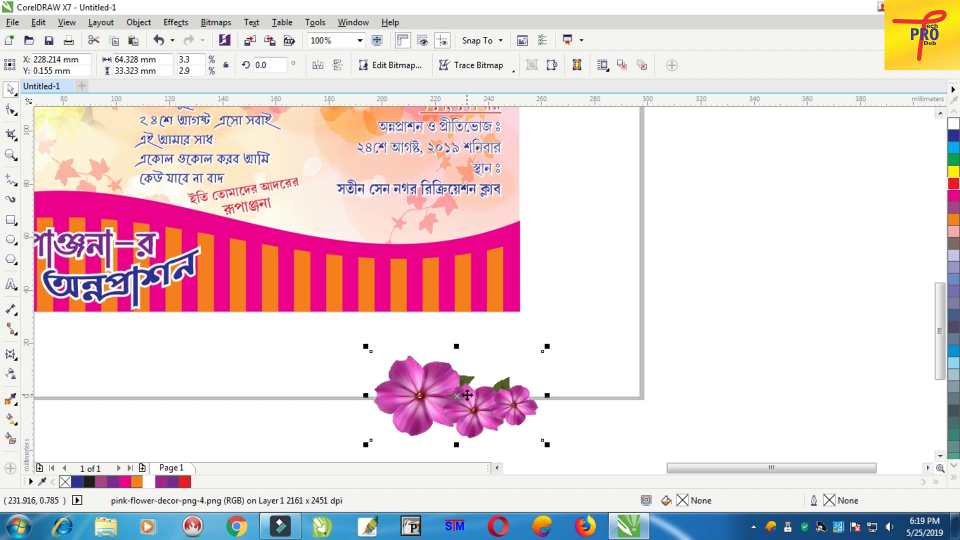
{"action": "left_click_drag", "start_coordinate": [448, 408], "coordinate": [282, 244]}
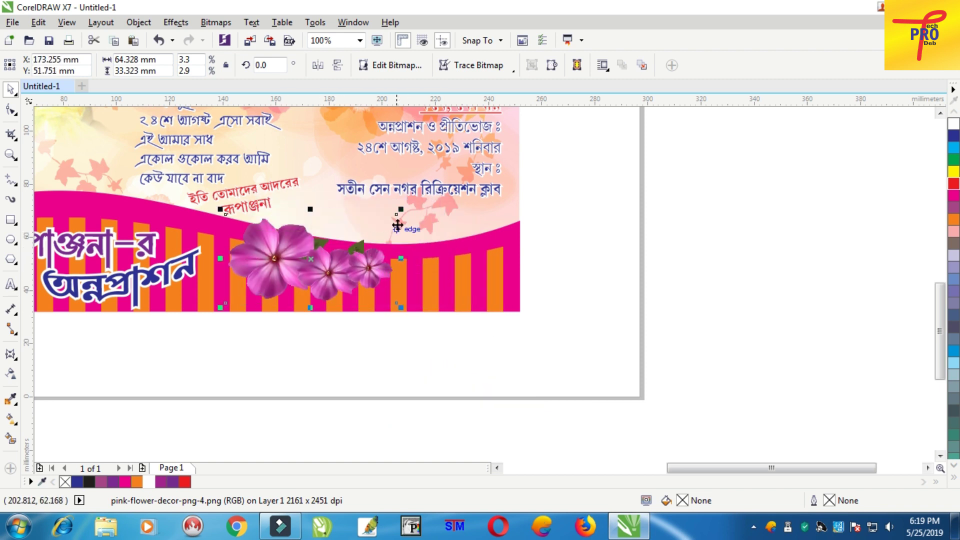
{"action": "left_click_drag", "start_coordinate": [397, 215], "coordinate": [436, 201]}
{"action": "scroll", "coordinate": [126, 309], "scroll_direction": "down", "scroll_amount": 4}
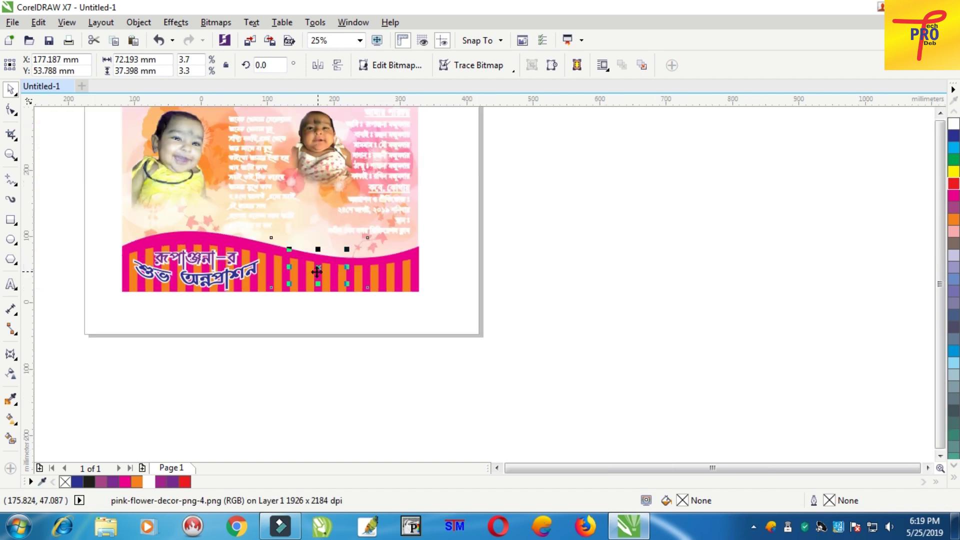
Place the Dora cartoon image on the striped wave right of the pink flowers and enlarge it to about 36 × 41 mm.
{"action": "left_click_drag", "start_coordinate": [124, 310], "coordinate": [343, 283]}
{"action": "scroll", "coordinate": [343, 283], "scroll_direction": "up", "scroll_amount": 4}
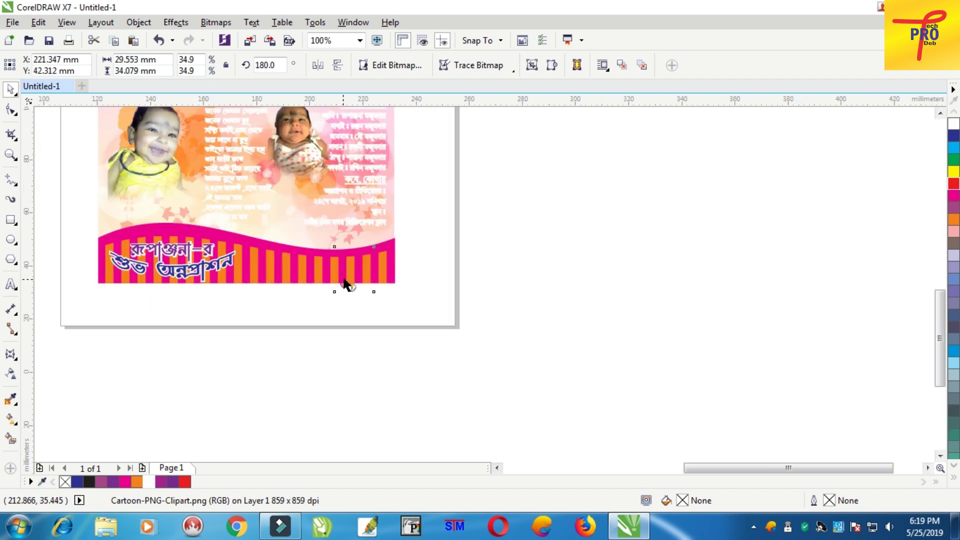
{"action": "left_click_drag", "start_coordinate": [408, 212], "coordinate": [426, 188]}
{"action": "left_click_drag", "start_coordinate": [373, 252], "coordinate": [389, 233]}
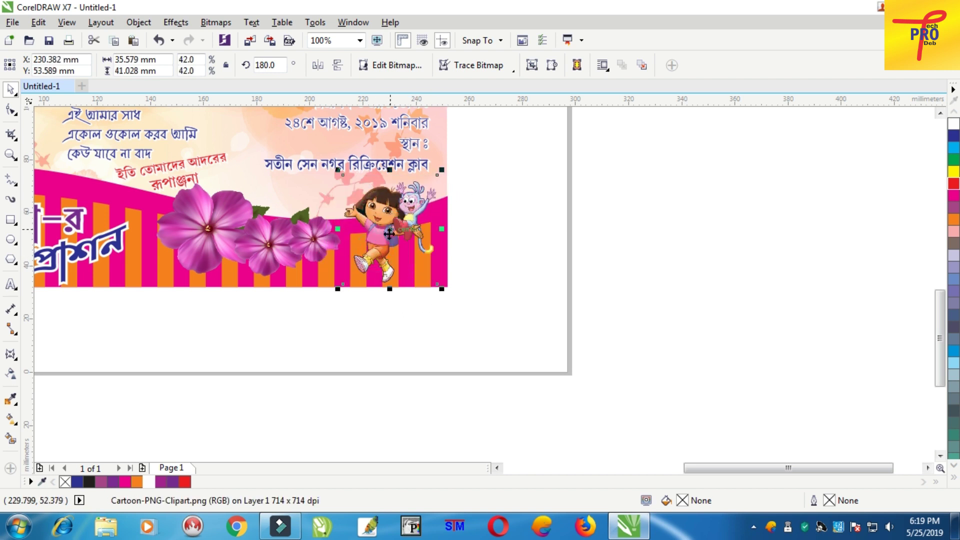
{"action": "left_click", "coordinate": [545, 232]}
Move the Mickey Mouse cartoon image from outside the page onto the card and bring it in front of the other objects.
{"action": "scroll", "coordinate": [535, 236], "scroll_direction": "down", "scroll_amount": 5}
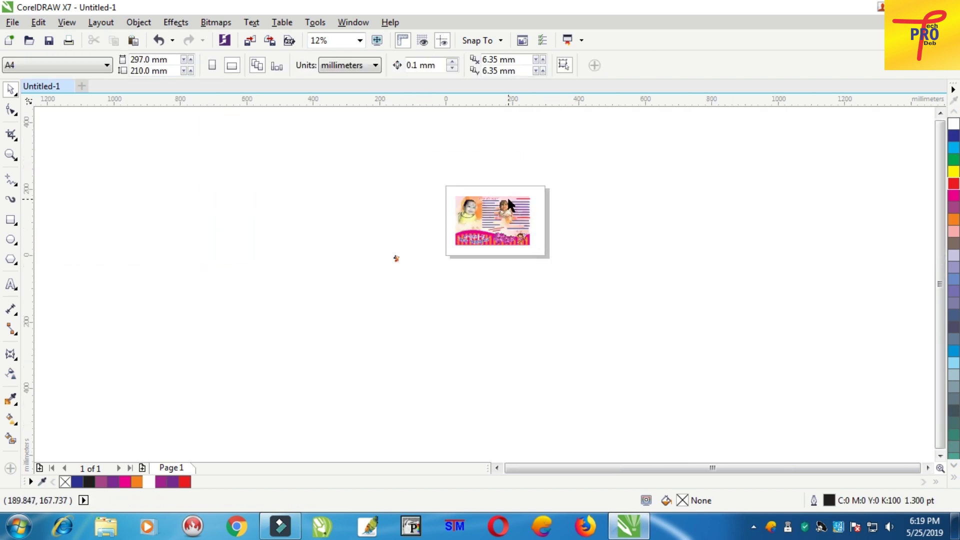
{"action": "scroll", "coordinate": [500, 215], "scroll_direction": "up", "scroll_amount": 3}
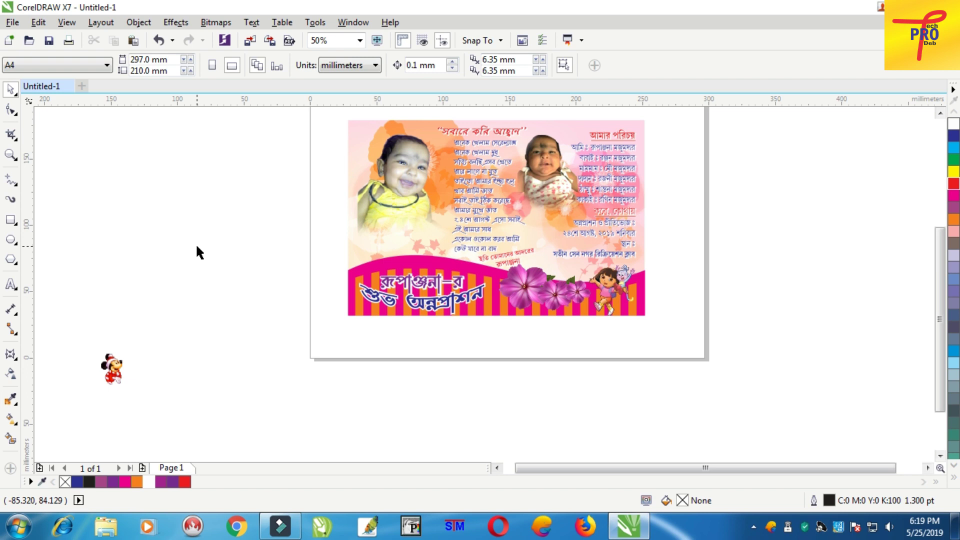
{"action": "left_click_drag", "start_coordinate": [188, 242], "coordinate": [73, 406]}
{"action": "left_click_drag", "start_coordinate": [122, 353], "coordinate": [247, 222]}
{"action": "scroll", "coordinate": [388, 172], "scroll_direction": "up", "scroll_amount": 1}
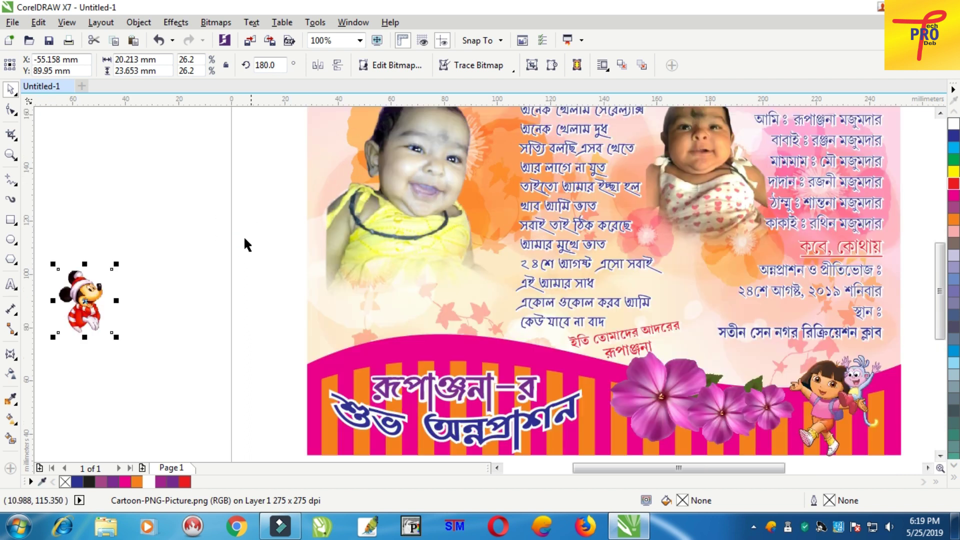
{"action": "left_click_drag", "start_coordinate": [99, 296], "coordinate": [387, 190]}
{"action": "scroll", "coordinate": [376, 172], "scroll_direction": "down", "scroll_amount": 1}
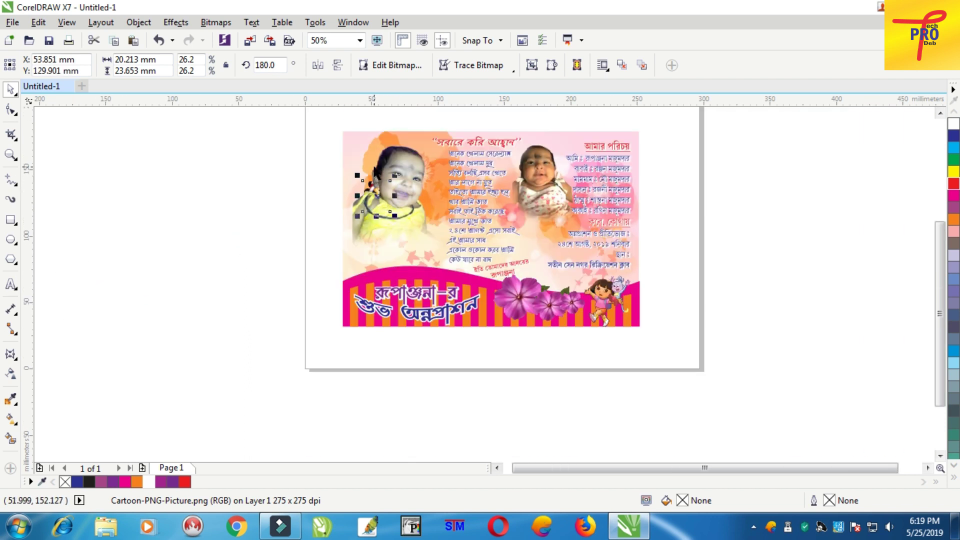
{"action": "scroll", "coordinate": [376, 173], "scroll_direction": "up", "scroll_amount": 1}
{"action": "key", "text": "shift+Page_Up"}
Position the Mickey Mouse image in the card's upper-left corner beside the large baby photo and enlarge it to about 24 × 28 mm.
{"action": "left_click_drag", "start_coordinate": [392, 200], "coordinate": [356, 113]}
{"action": "scroll", "coordinate": [357, 136], "scroll_direction": "down", "scroll_amount": 1}
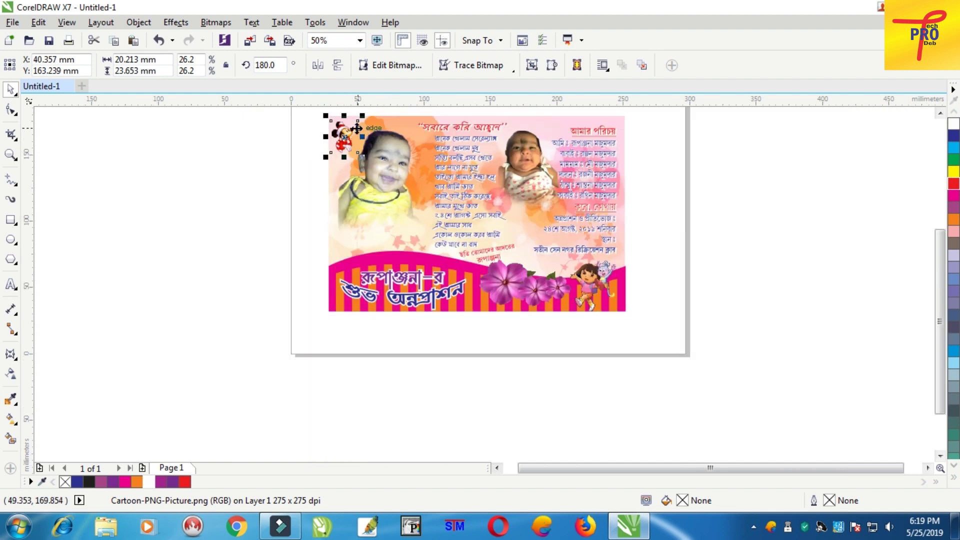
{"action": "scroll", "coordinate": [356, 128], "scroll_direction": "up", "scroll_amount": 1}
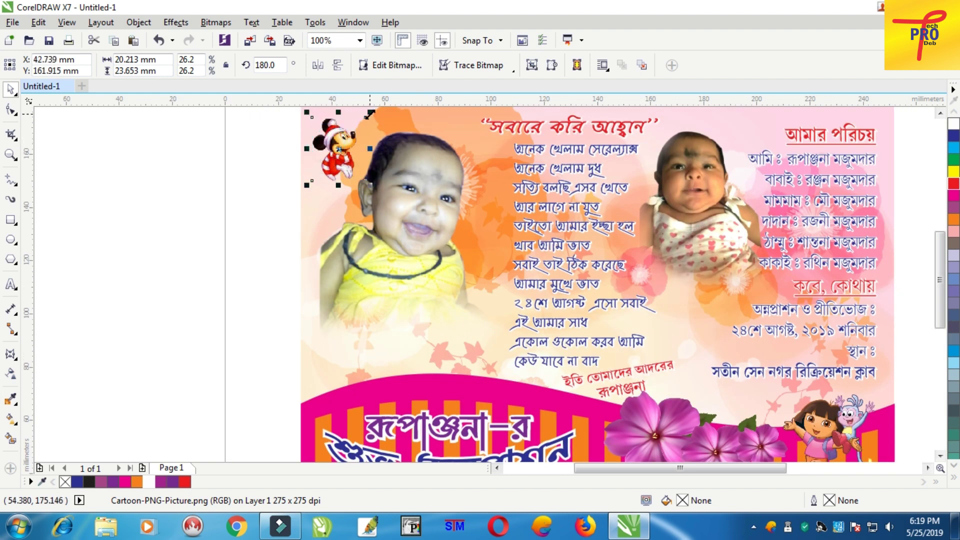
{"action": "left_click_drag", "start_coordinate": [369, 114], "coordinate": [379, 124]}
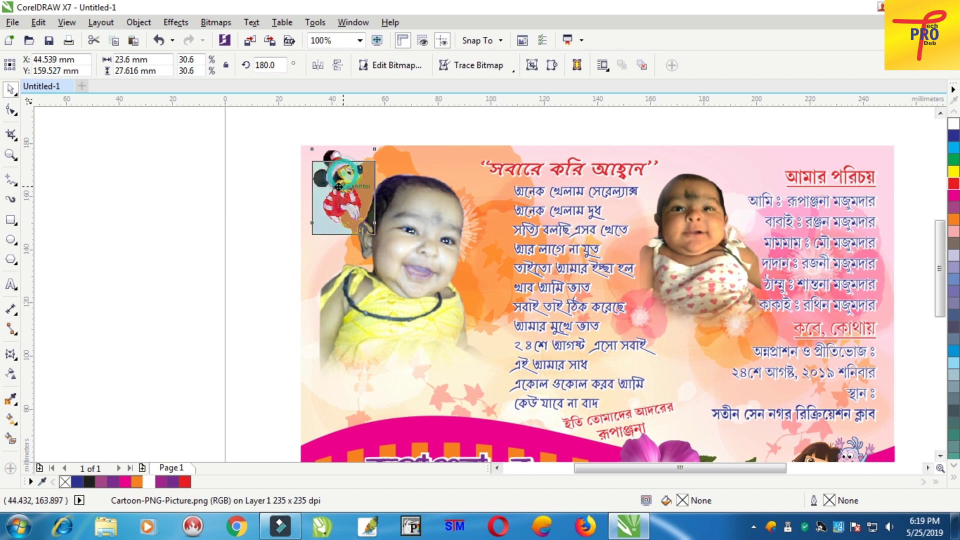
{"action": "left_click", "coordinate": [148, 172]}
Examine the card's overall layout and frame the whole card with the Zoom tool.
{"action": "scroll", "coordinate": [358, 217], "scroll_direction": "down", "scroll_amount": 2}
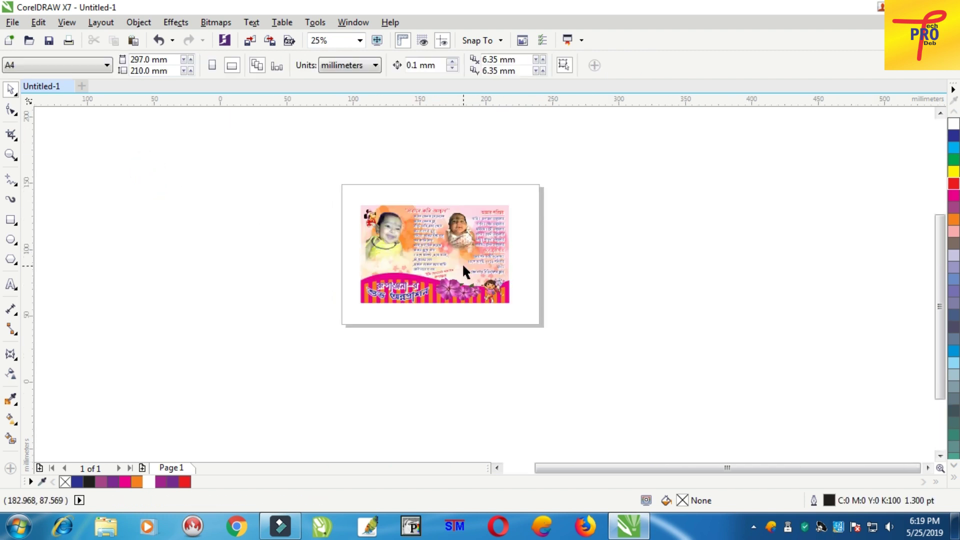
{"action": "scroll", "coordinate": [460, 265], "scroll_direction": "up", "scroll_amount": 2}
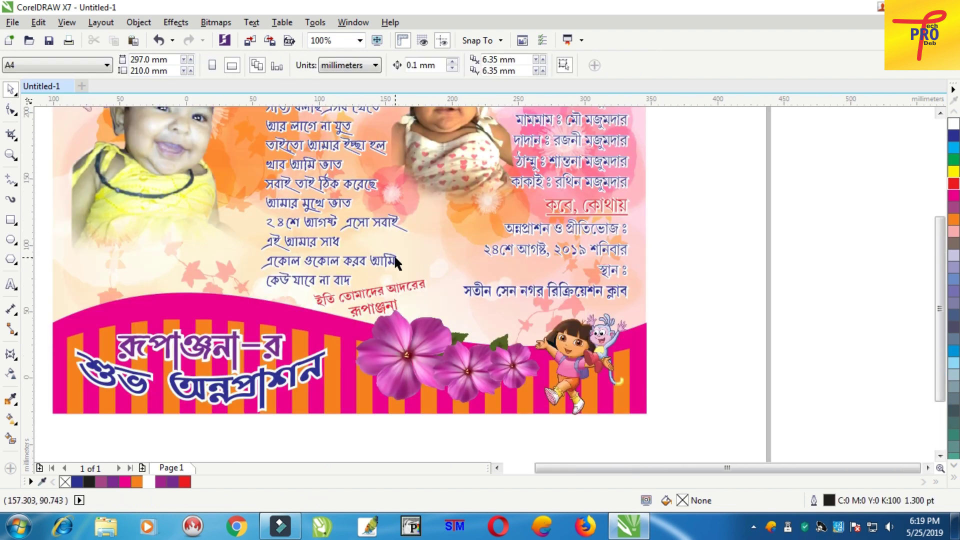
{"action": "scroll", "coordinate": [394, 254], "scroll_direction": "down", "scroll_amount": 2}
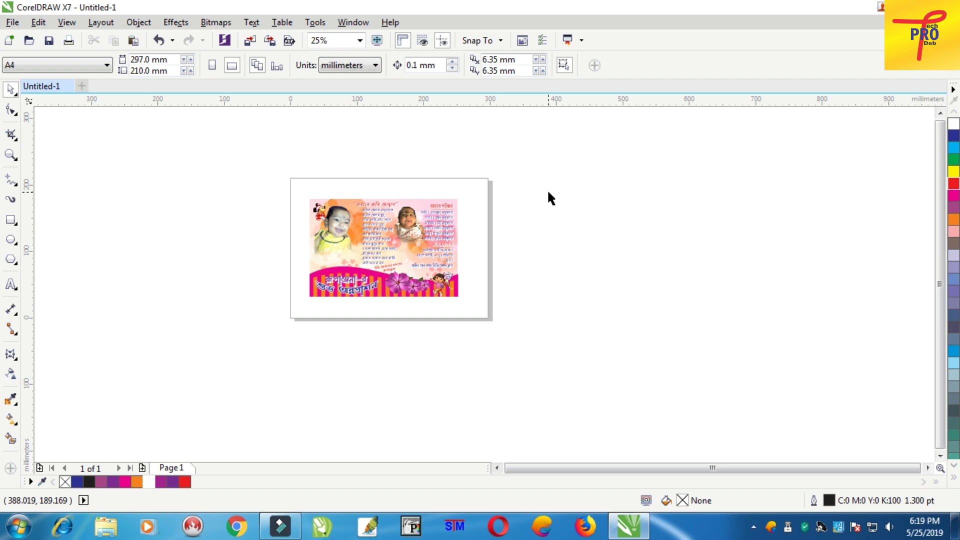
{"action": "scroll", "coordinate": [364, 229], "scroll_direction": "up", "scroll_amount": 1}
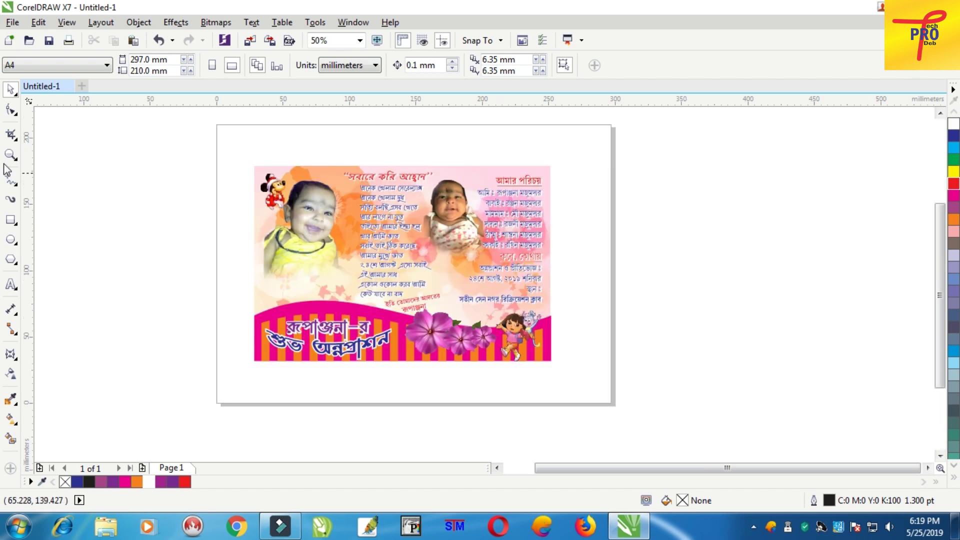
{"action": "left_click", "coordinate": [10, 155]}
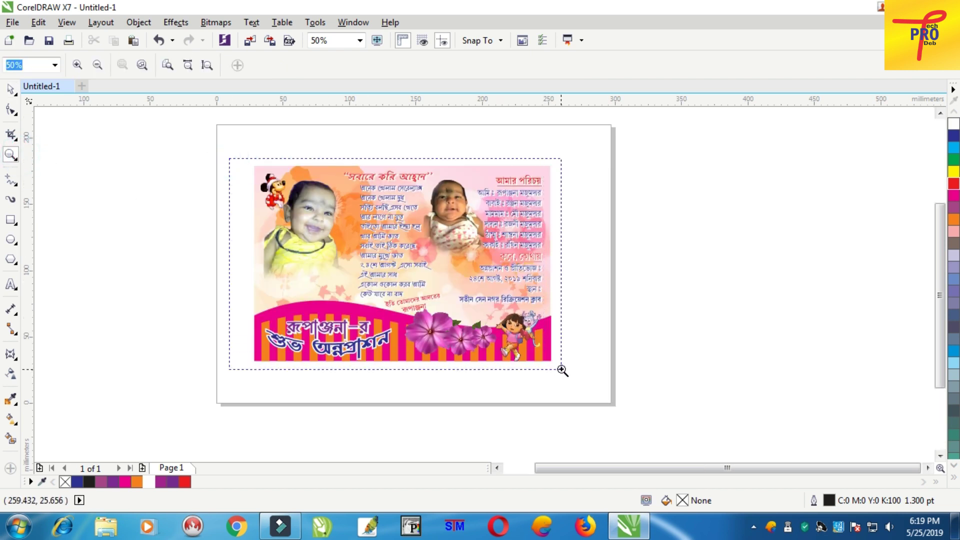